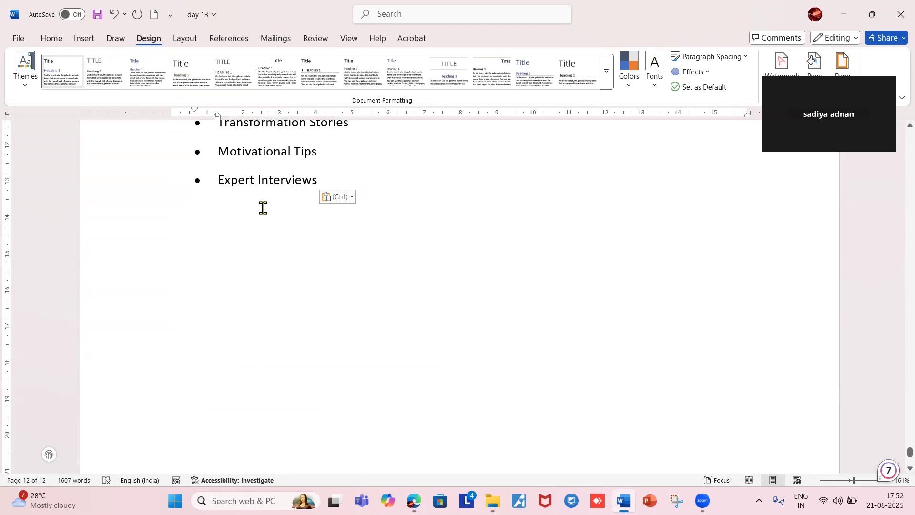
- Add an empty bullet after Expert Interviews and review the health, lifestyle and additional category examples in the document
key(Return)
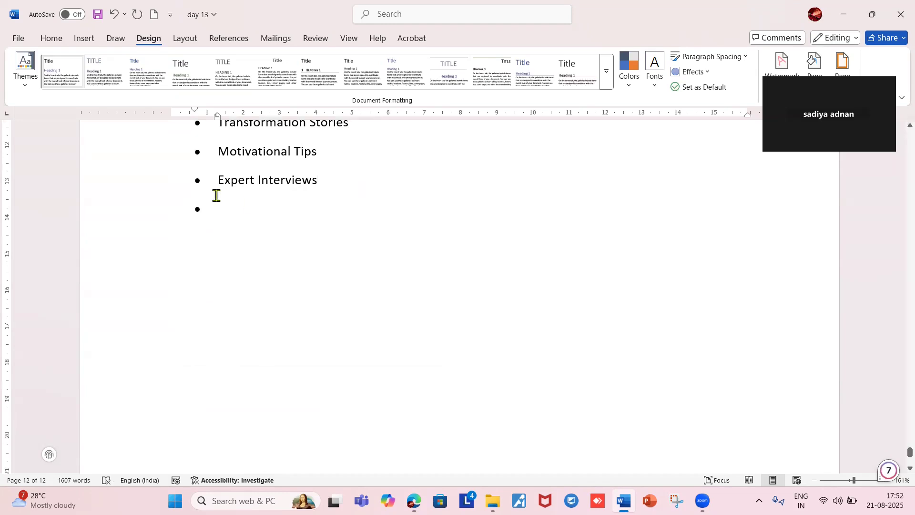
scroll(139, 217, up, 10)
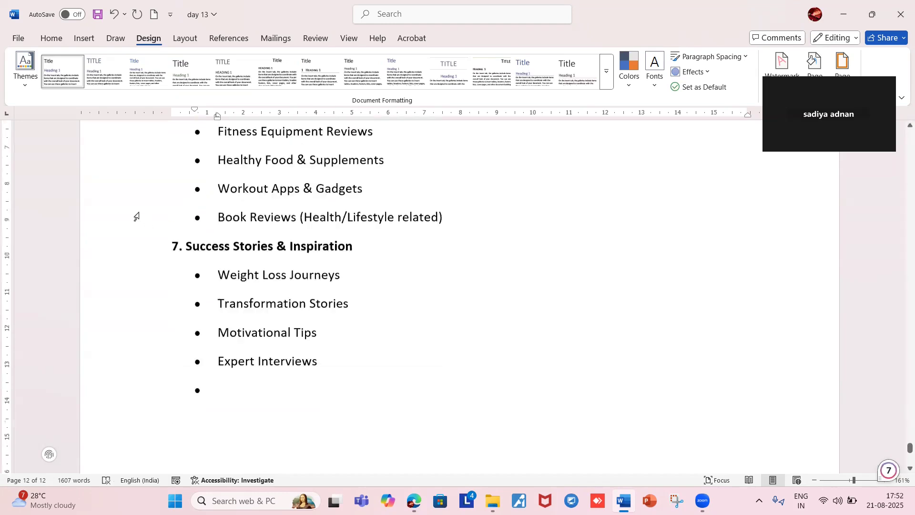
scroll(137, 215, up, 15)
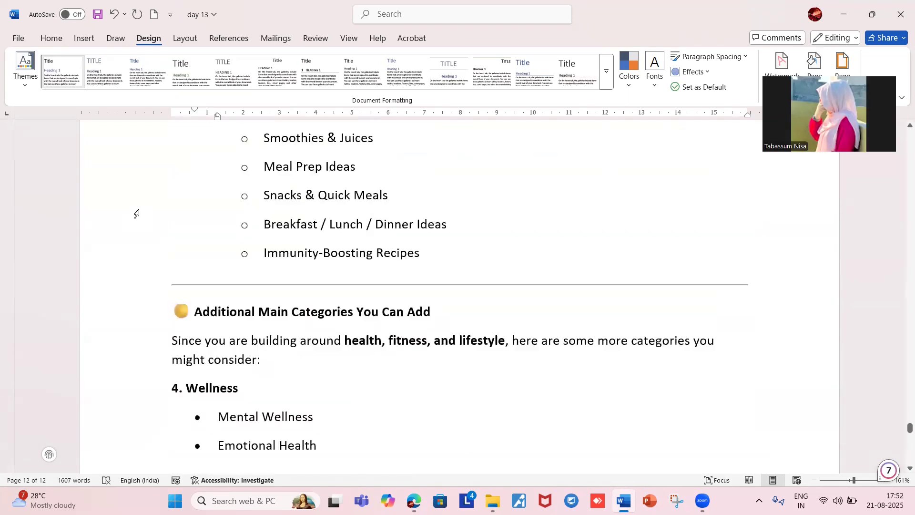
scroll(137, 211, up, 15)
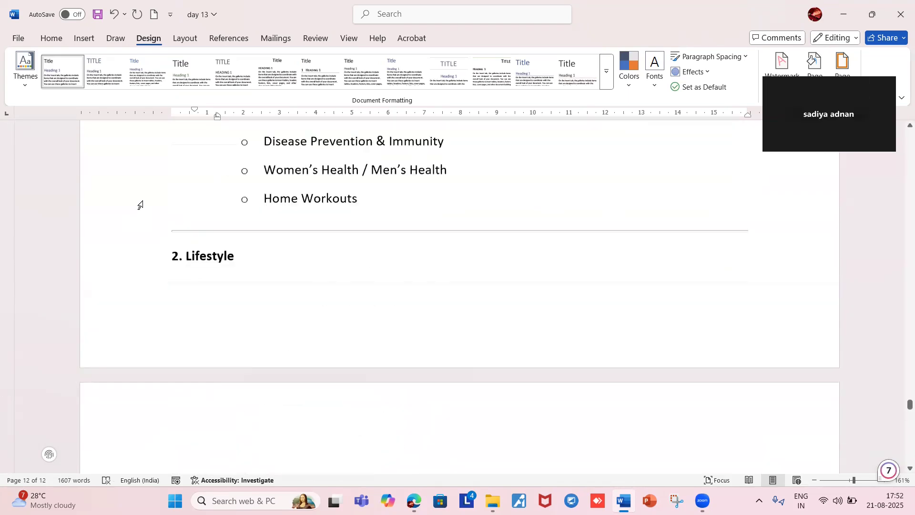
scroll(139, 204, up, 2)
scroll(212, 206, down, 3)
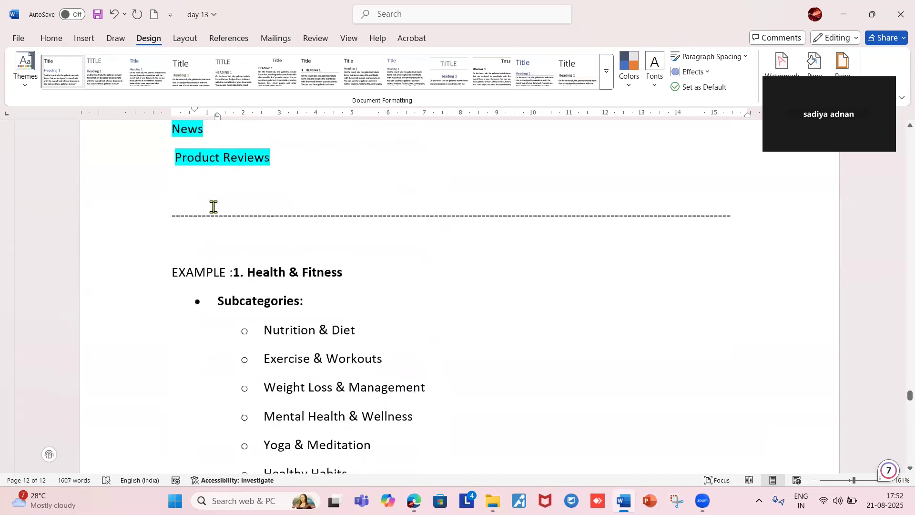
scroll(319, 299, down, 15)
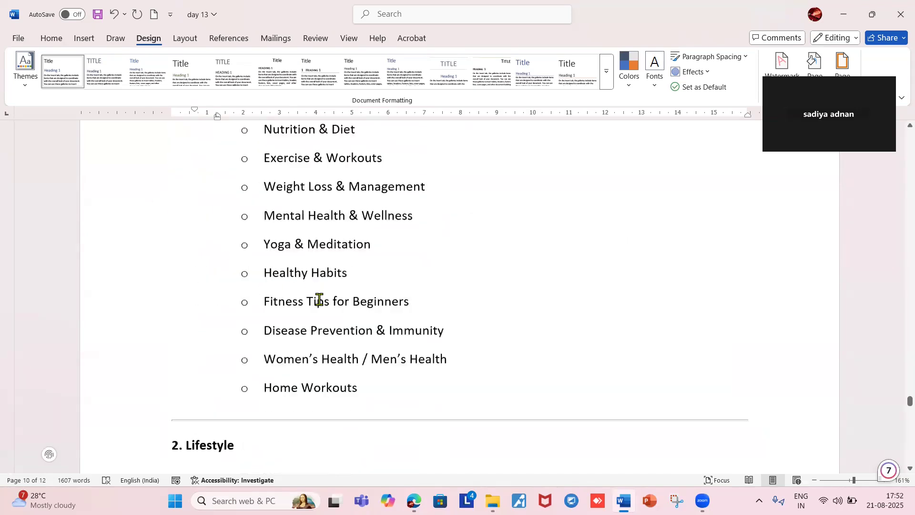
scroll(319, 298, down, 20)
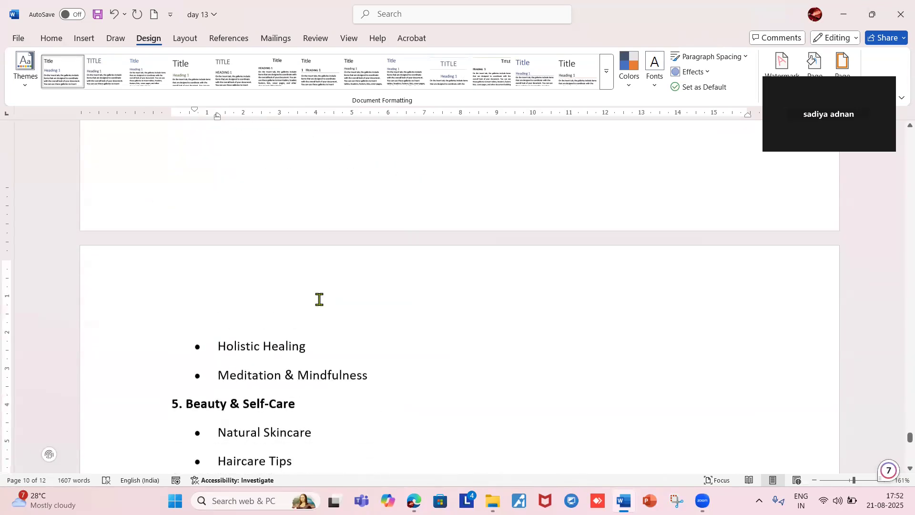
scroll(319, 298, down, 1)
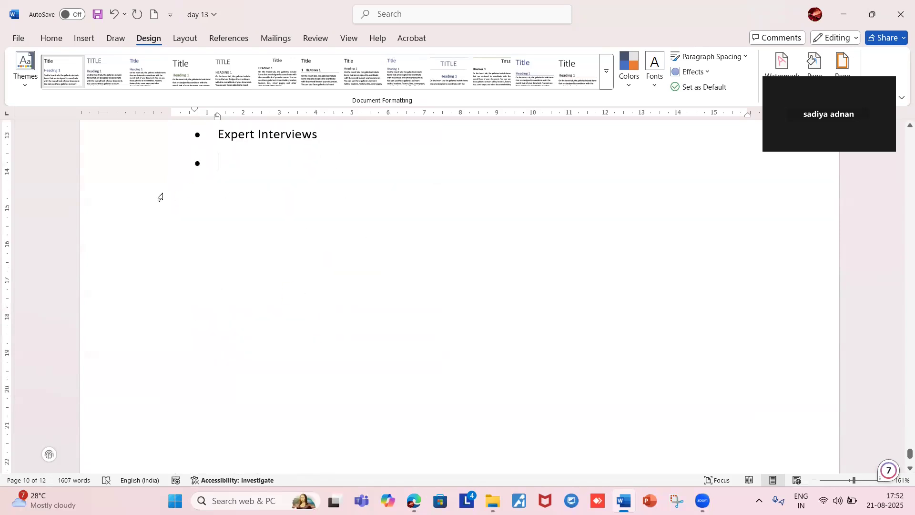
- Switch to ChatGPT and send the dictated request for suggestions of cosmetics main categories and their subcategories
key(alt+Tab)
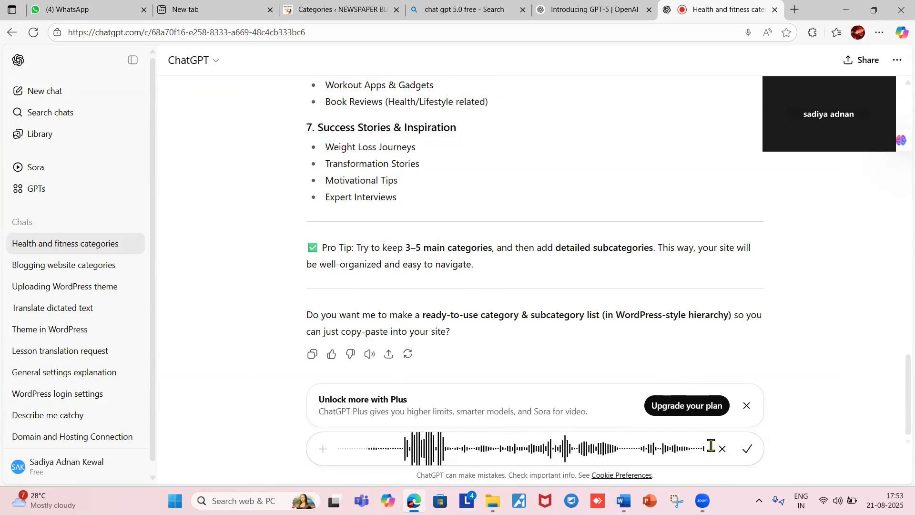
click(748, 449)
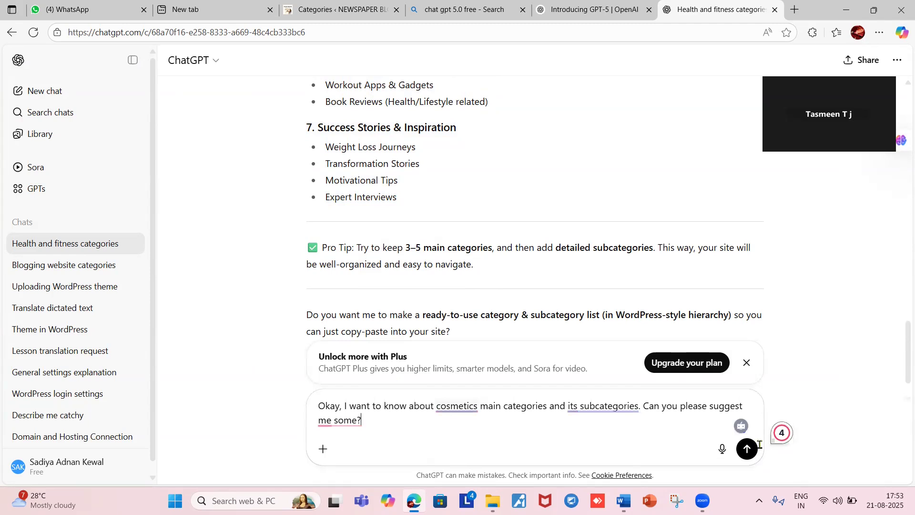
click(751, 457)
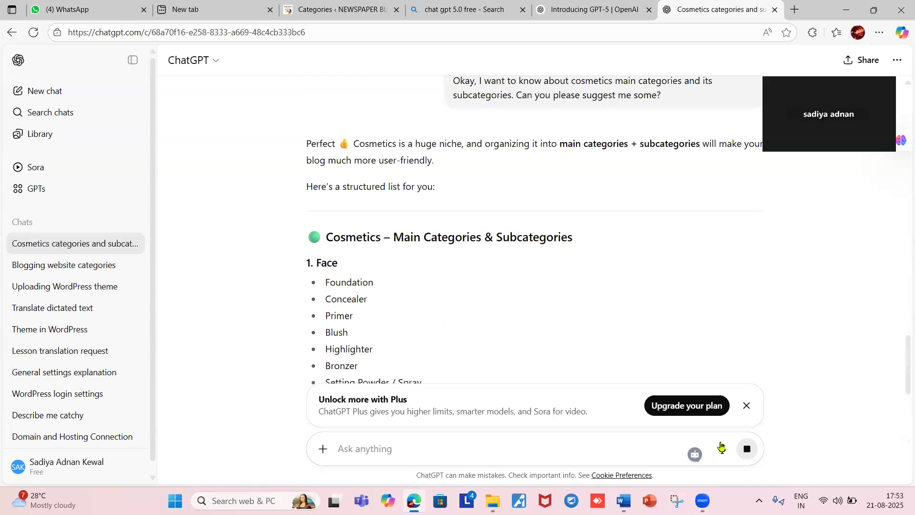
- Copy the cosmetics categories and subcategories from the reply, through Product Comparisons & Dupes under Cosmetic Brands & Reviews
scroll(550, 220, down, 3)
scroll(552, 219, up, 2)
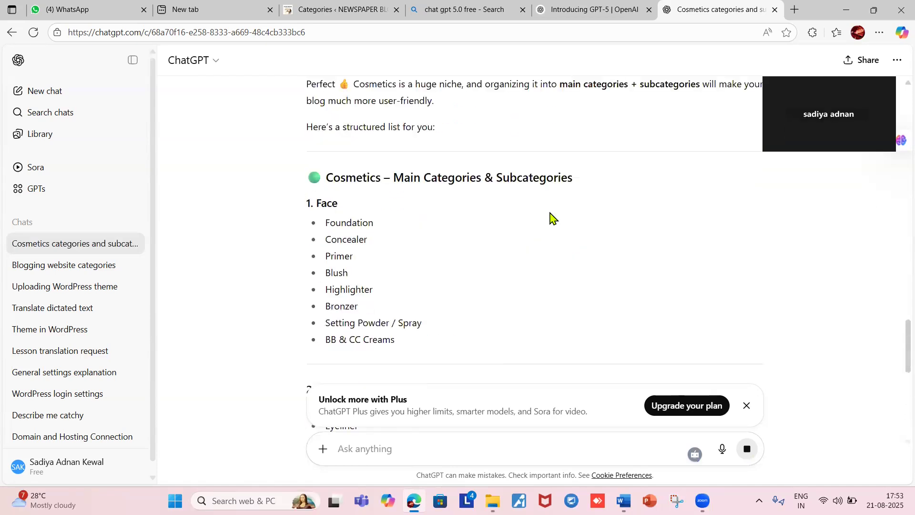
scroll(551, 219, down, 1)
mouse_move(308, 118)
mouse_down()
mouse_move(584, 125)
mouse_move(599, 163)
mouse_move(578, 238)
mouse_move(568, 221)
mouse_move(496, 177)
mouse_up()
scroll(597, 153, down, 1)
scroll(581, 232, down, 7)
scroll(580, 232, down, 2)
scroll(575, 239, down, 3)
scroll(575, 238, down, 4)
scroll(576, 238, down, 1)
scroll(576, 238, down, 3)
scroll(576, 238, down, 3)
scroll(575, 238, down, 3)
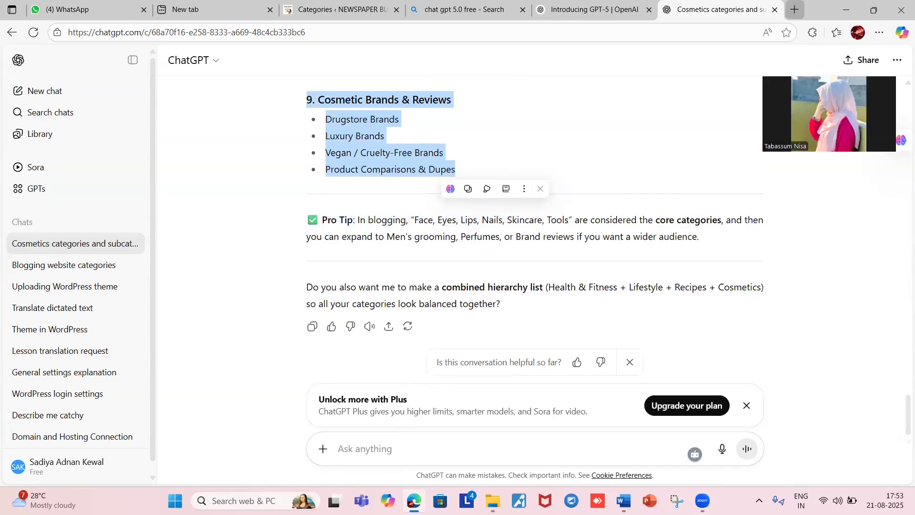
- In the Word document, add the label "EXAMPLE 2:" below the list, paste the copied cosmetics categories, and add an empty bullet at the end
click(624, 500)
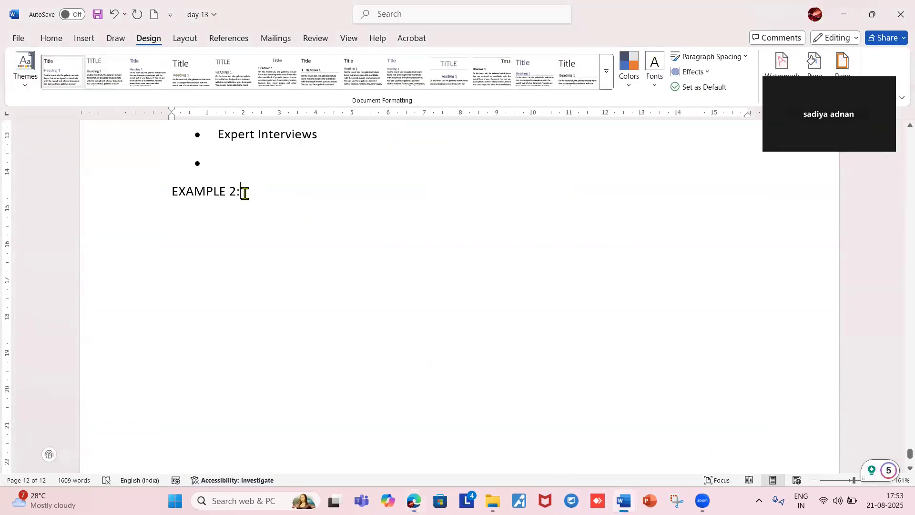
key(ctrl+v)
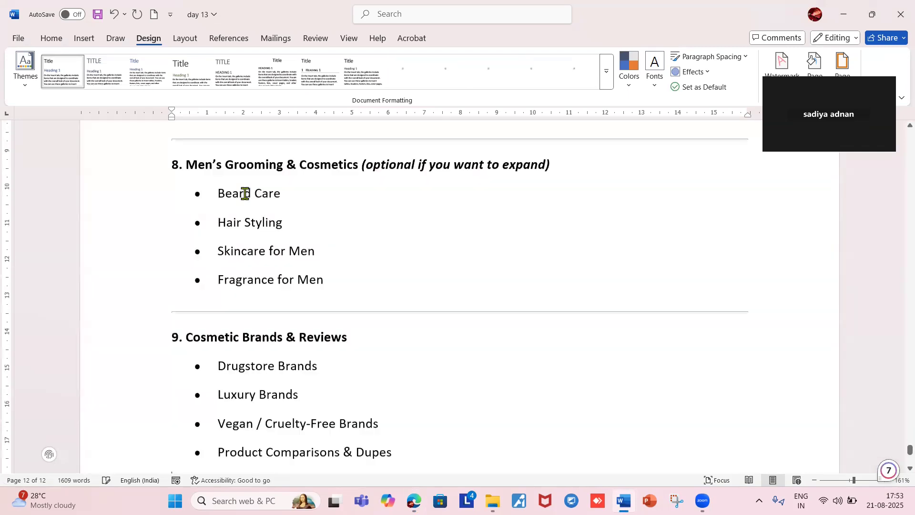
click(396, 408)
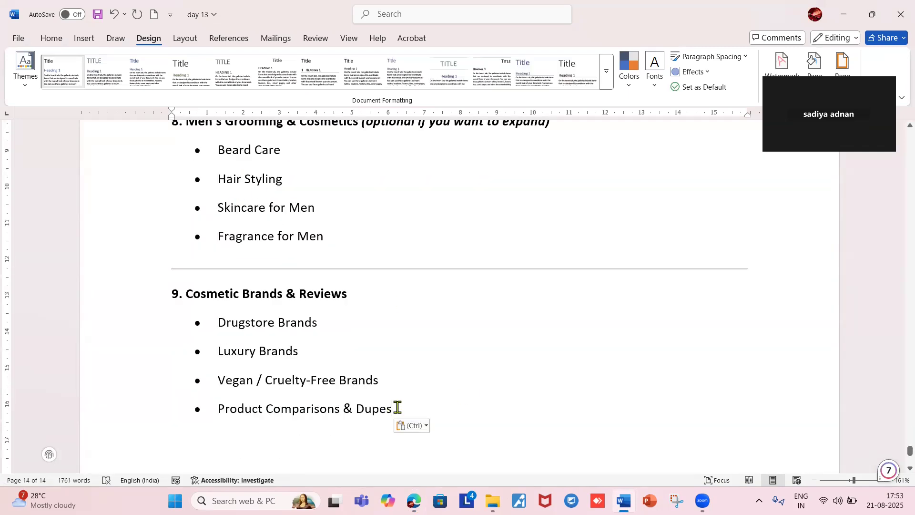
key(Return)
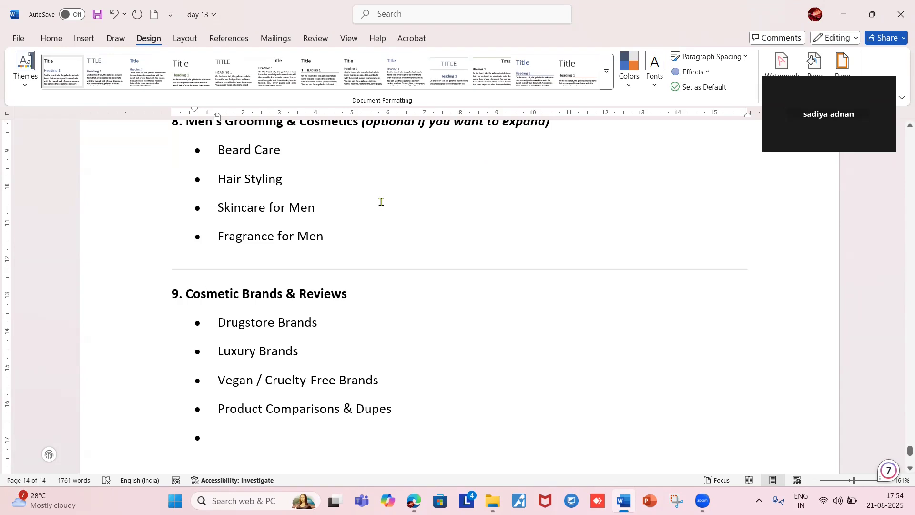
scroll(376, 195, up, 1)
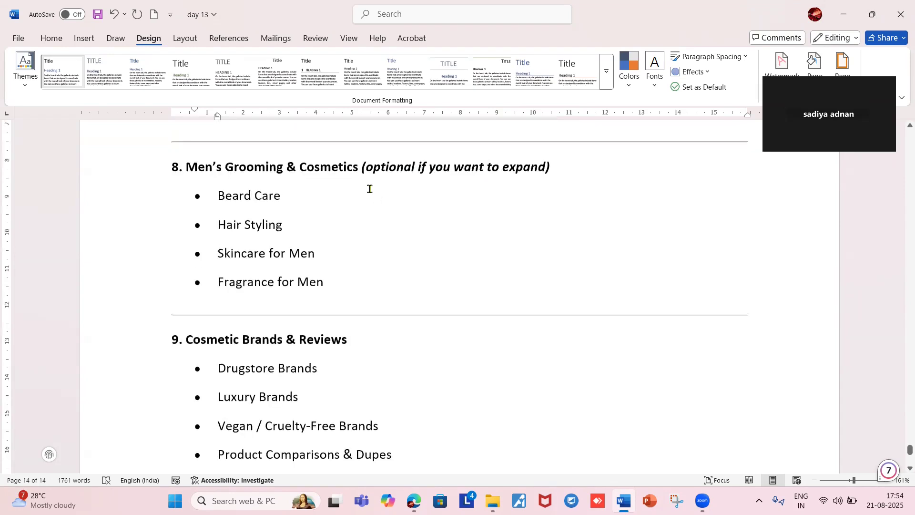
scroll(369, 187, up, 6)
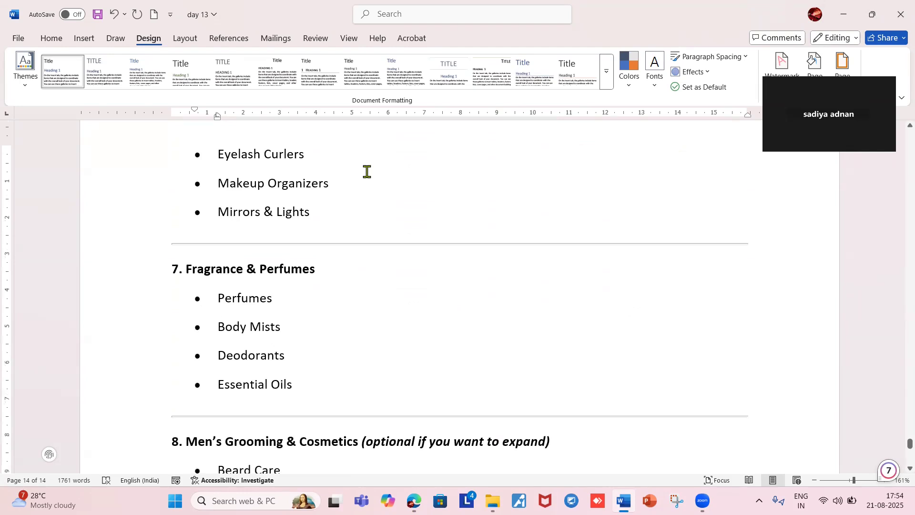
scroll(367, 172, down, 1)
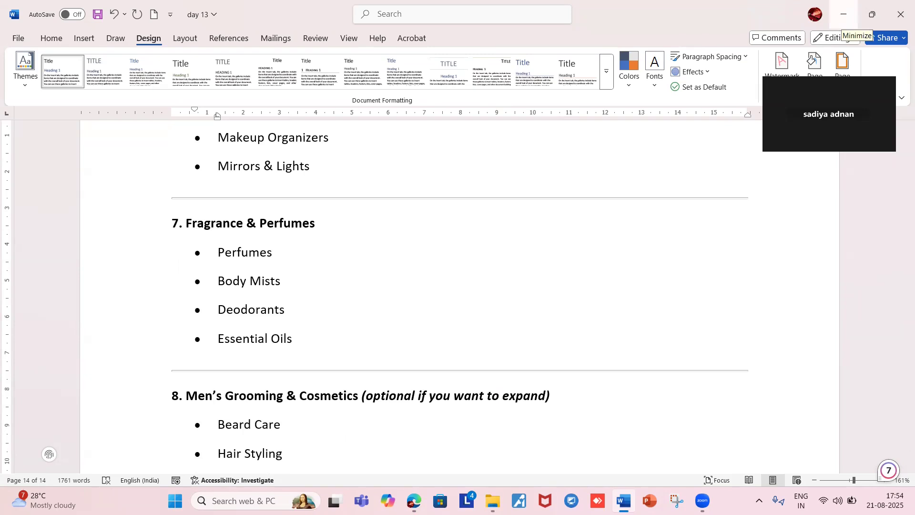
- Return to ChatGPT and send the dictated prompt "Please suggest me some categories in entertainment and subcategories."
click(414, 500)
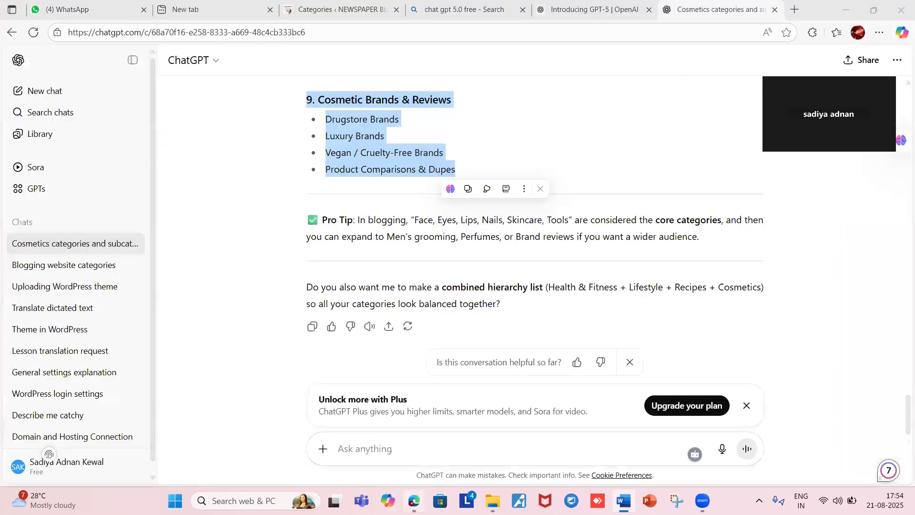
click(414, 501)
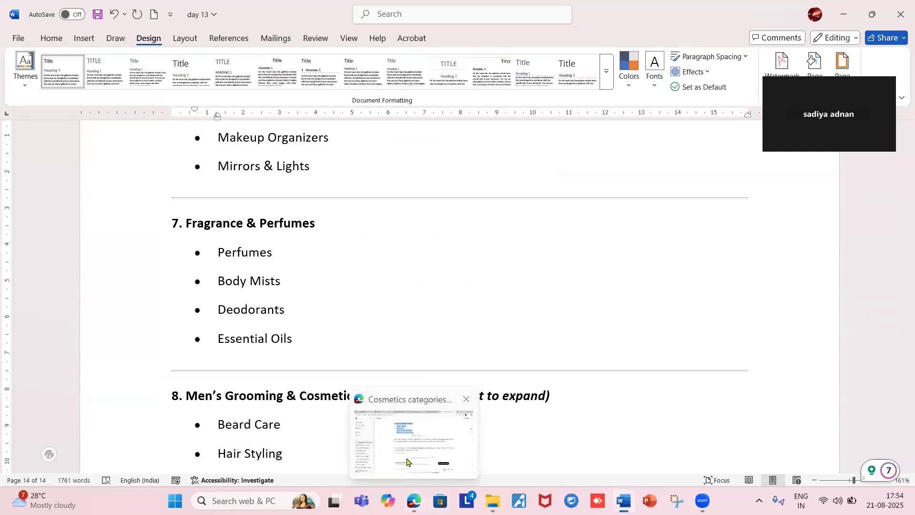
click(408, 461)
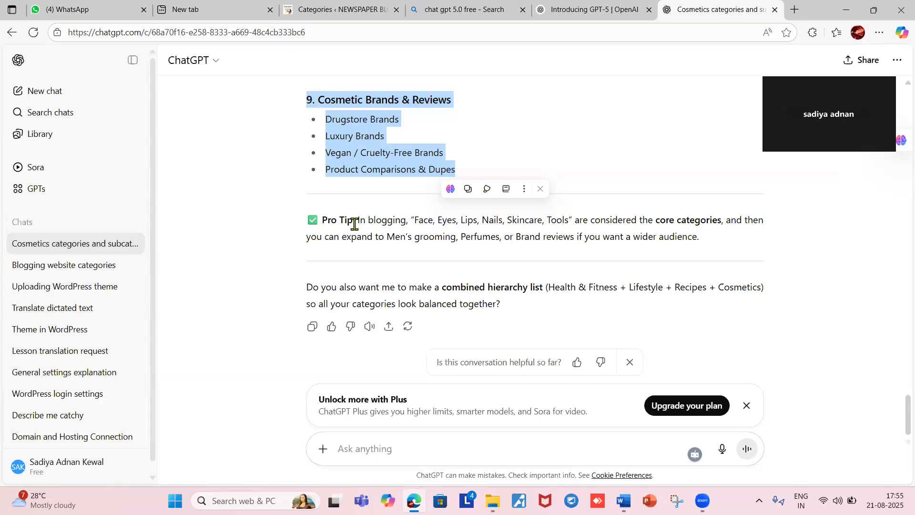
click(287, 175)
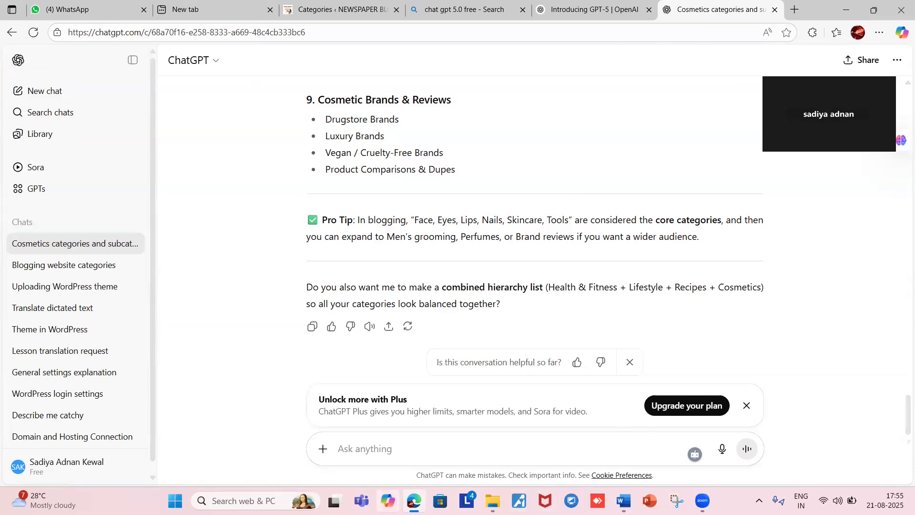
mouse_move(414, 500)
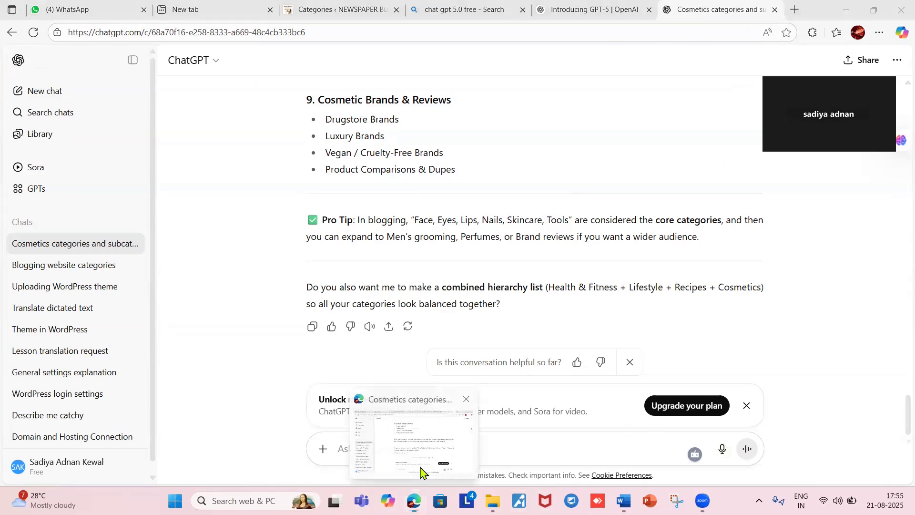
click(420, 471)
click(722, 448)
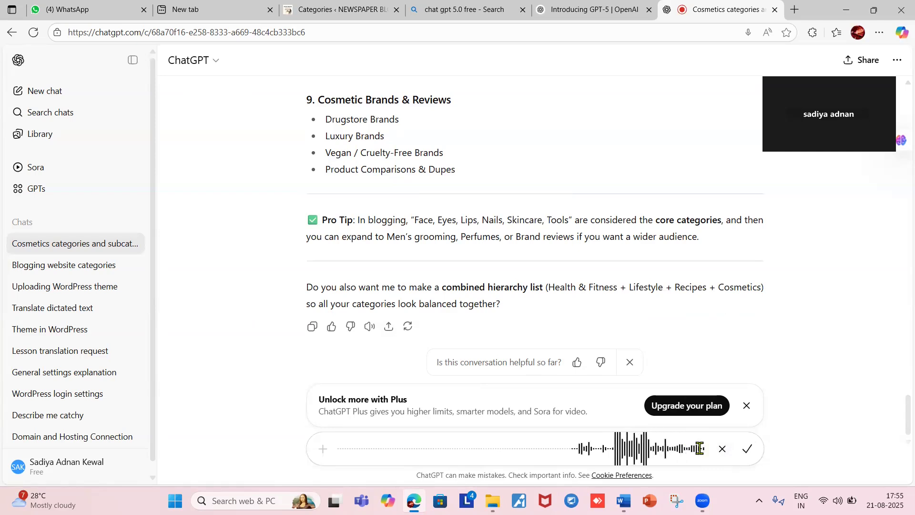
click(747, 449)
- Read through the suggested entertainment main categories and subcategories, from Movies & Films to Theatre & Performing Arts
scroll(434, 251, down, 3)
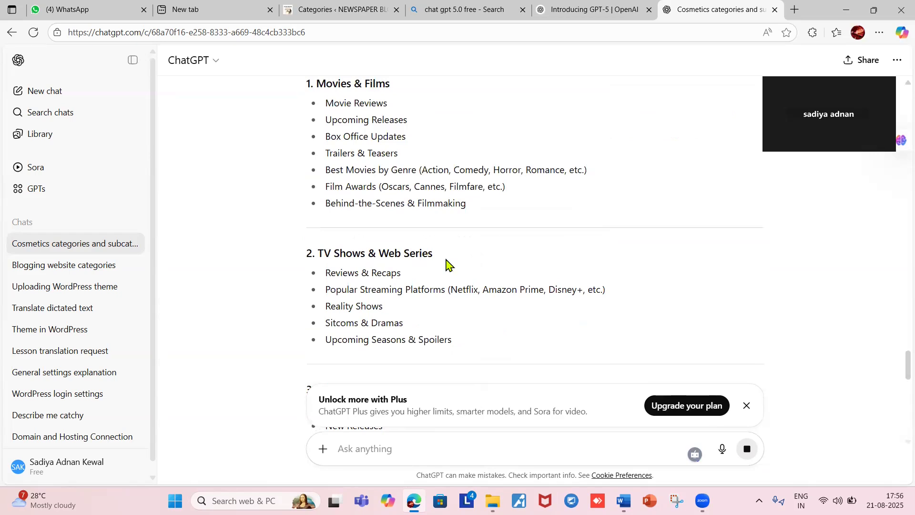
scroll(447, 264, down, 2)
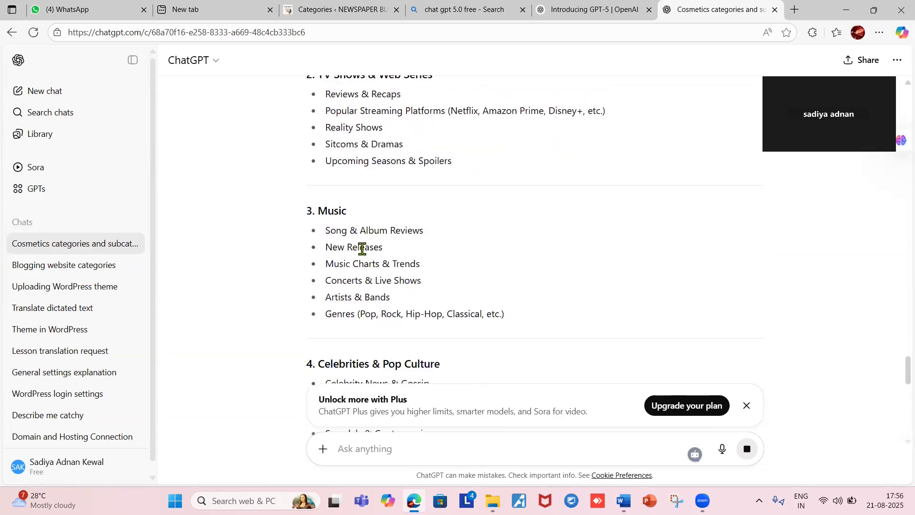
scroll(362, 249, down, 4)
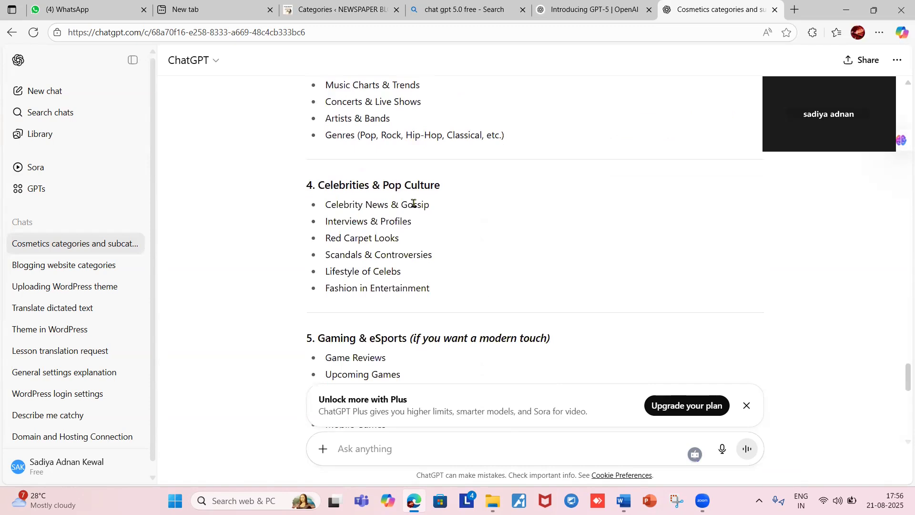
scroll(394, 232, down, 3)
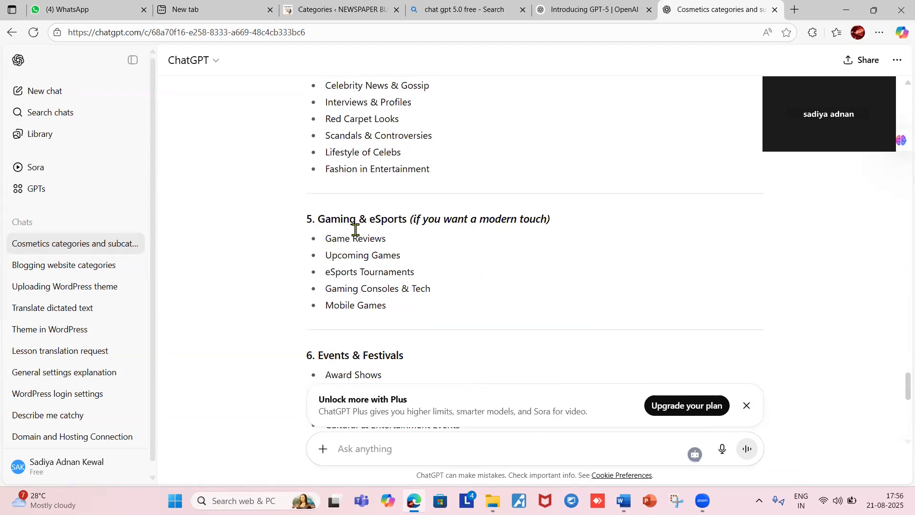
scroll(415, 229, down, 1)
scroll(415, 229, down, 3)
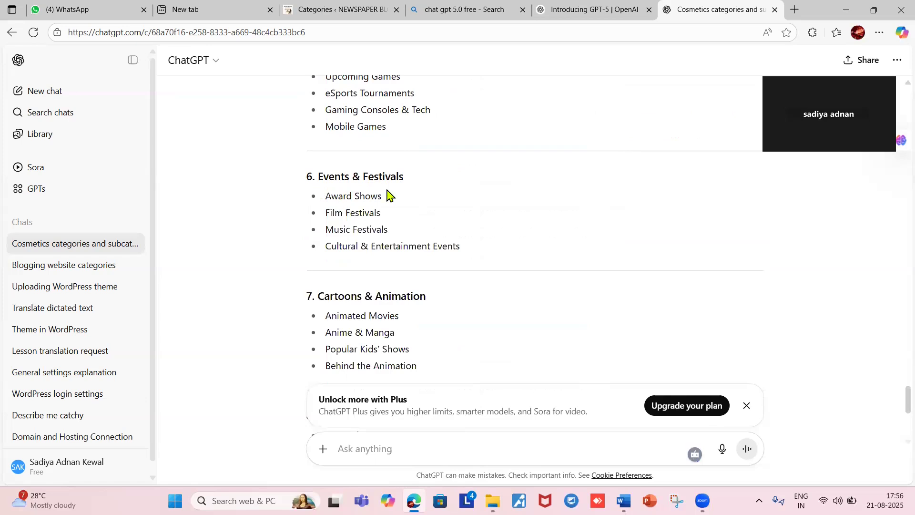
scroll(386, 196, down, 2)
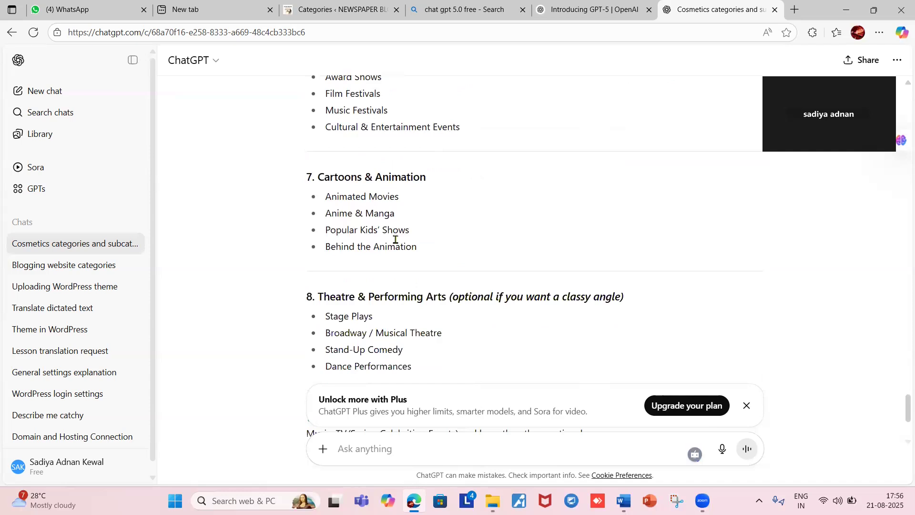
scroll(394, 239, down, 2)
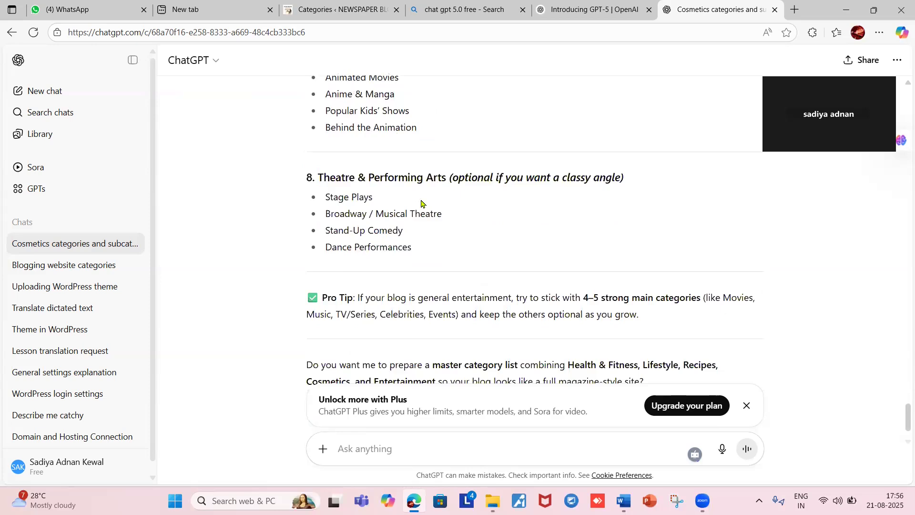
scroll(421, 203, down, 1)
scroll(419, 185, up, 1)
scroll(417, 183, up, 15)
scroll(418, 183, up, 6)
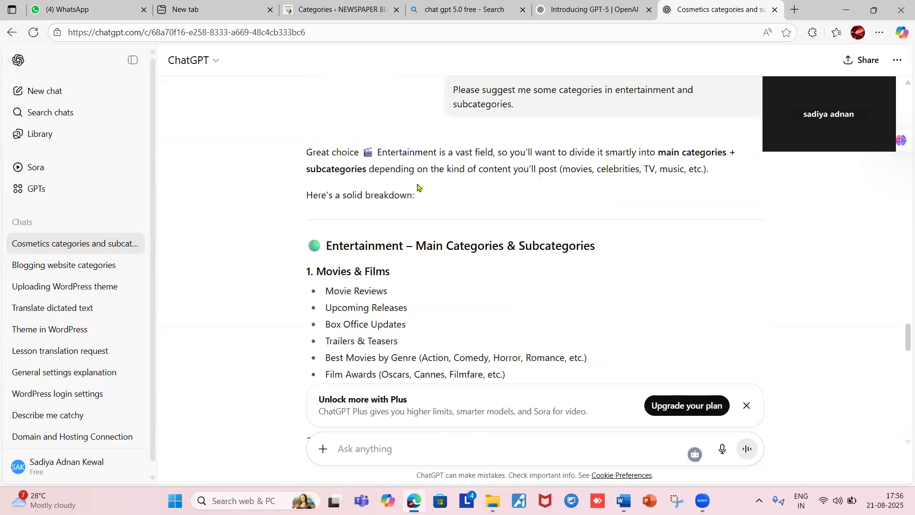
scroll(419, 186, down, 2)
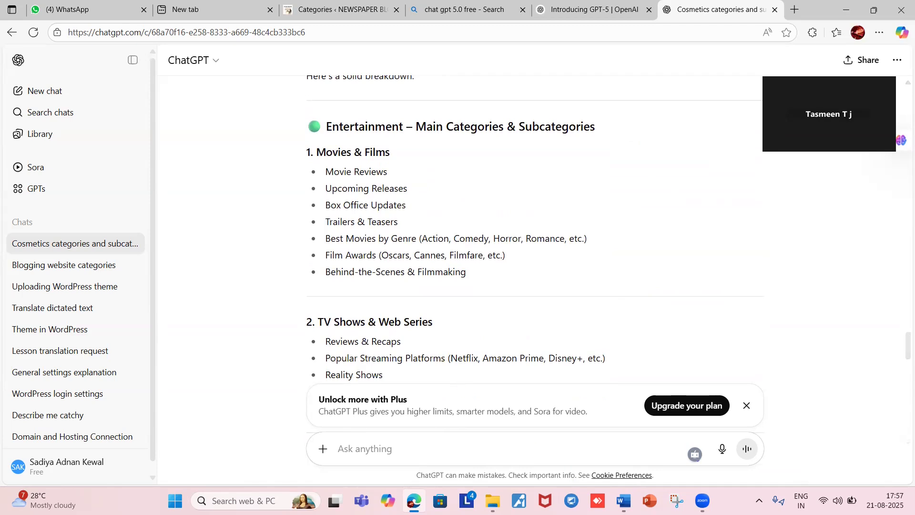
- Review ChatGPT's entertainment subcategories again, going from Movies & Films down past Events & Festivals to Cartoons & Animation
mouse_move(624, 494)
mouse_move(414, 501)
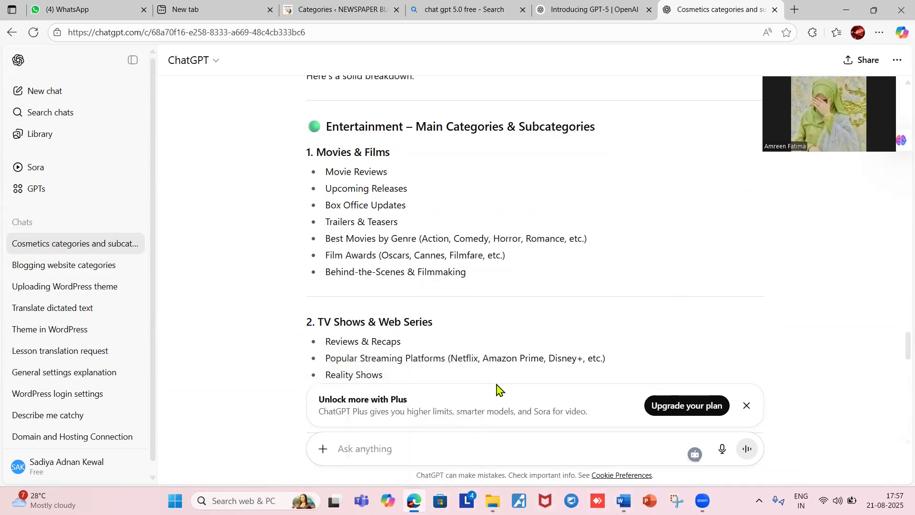
scroll(458, 328, down, 1)
scroll(458, 327, down, 3)
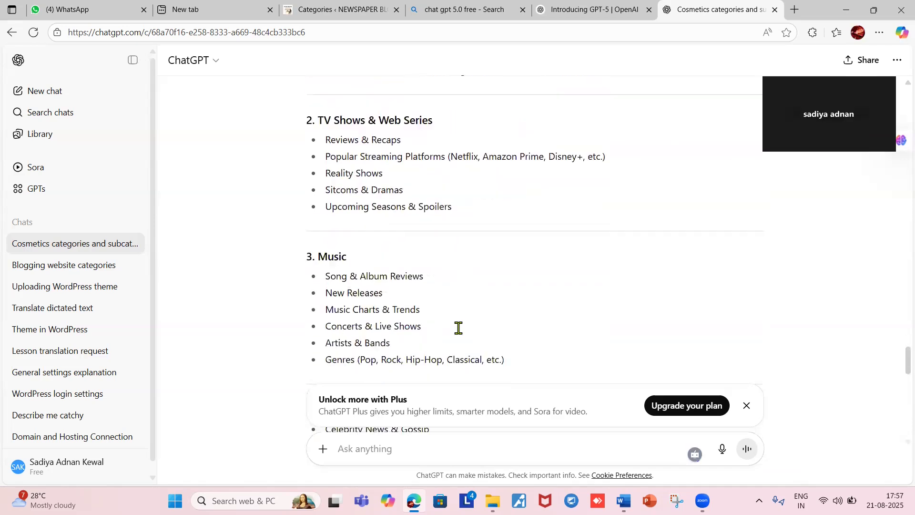
scroll(459, 324, down, 1)
scroll(459, 324, down, 1)
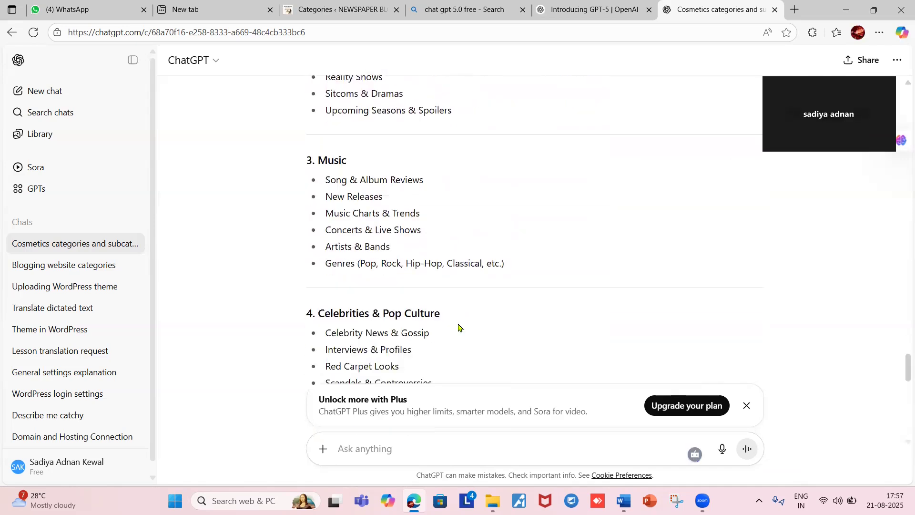
scroll(458, 328, down, 2)
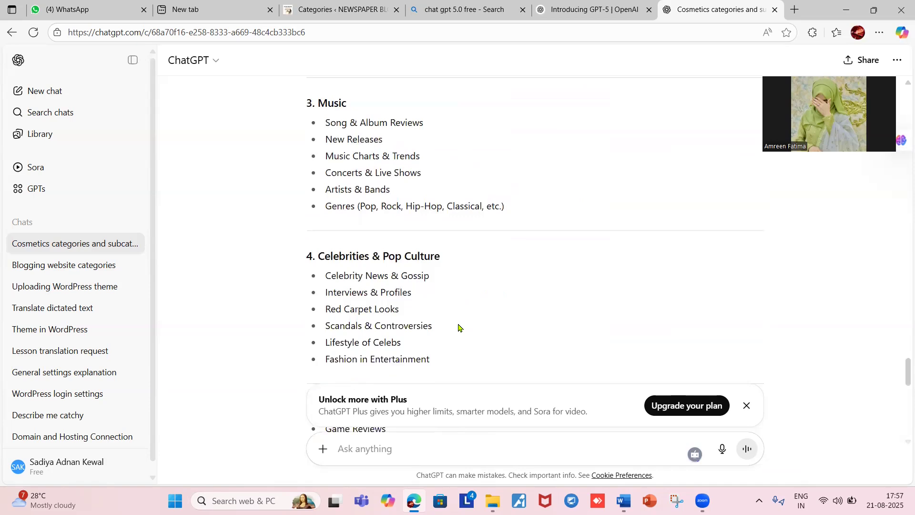
scroll(458, 328, down, 2)
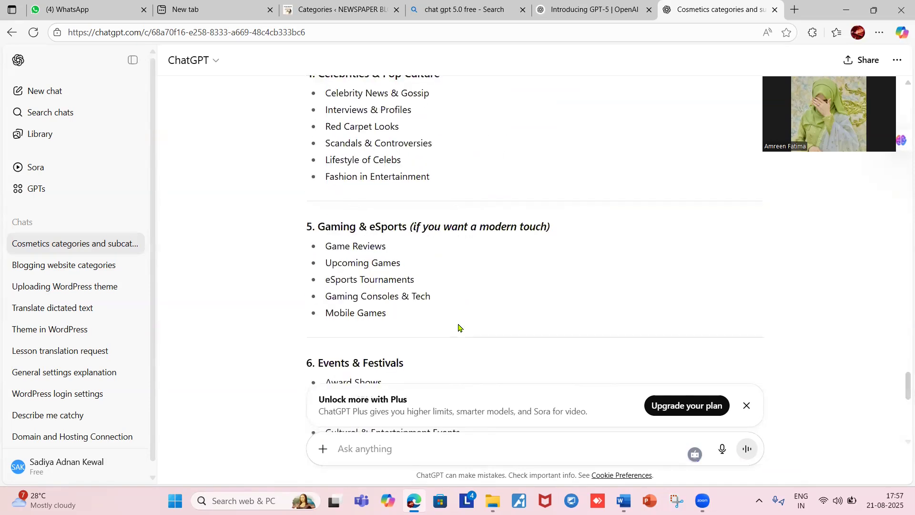
scroll(459, 328, down, 2)
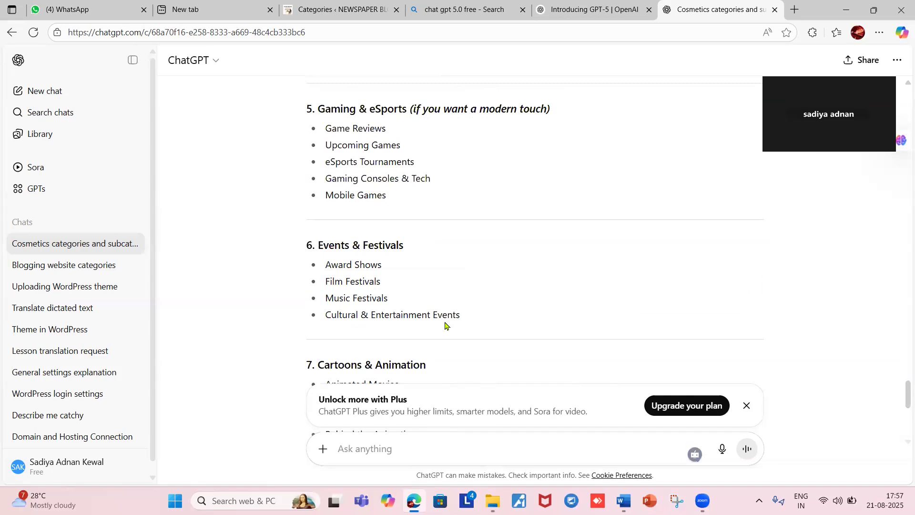
scroll(446, 326, down, 3)
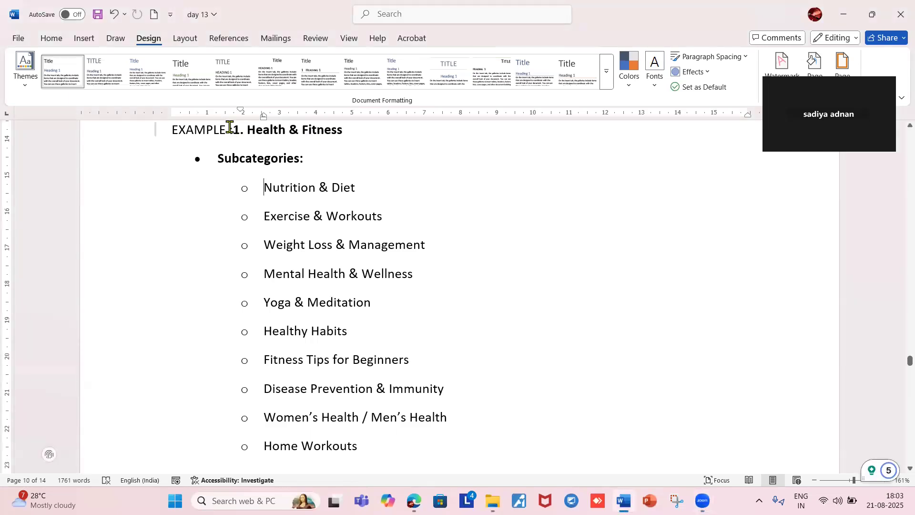
mouse_move(230, 130)
mouse_down()
mouse_move(346, 130)
mouse_move(382, 280)
mouse_move(388, 245)
mouse_move(392, 259)
mouse_up()
scroll(381, 279, down, 4)
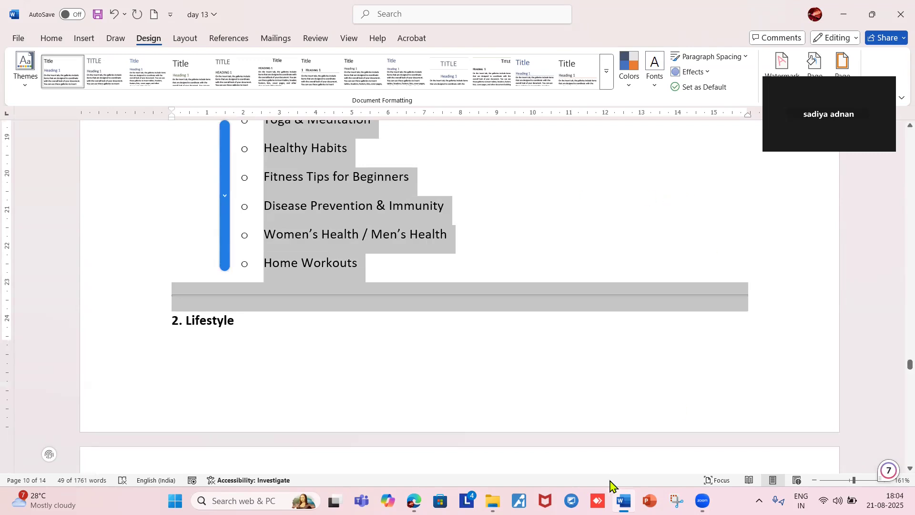
click(623, 501)
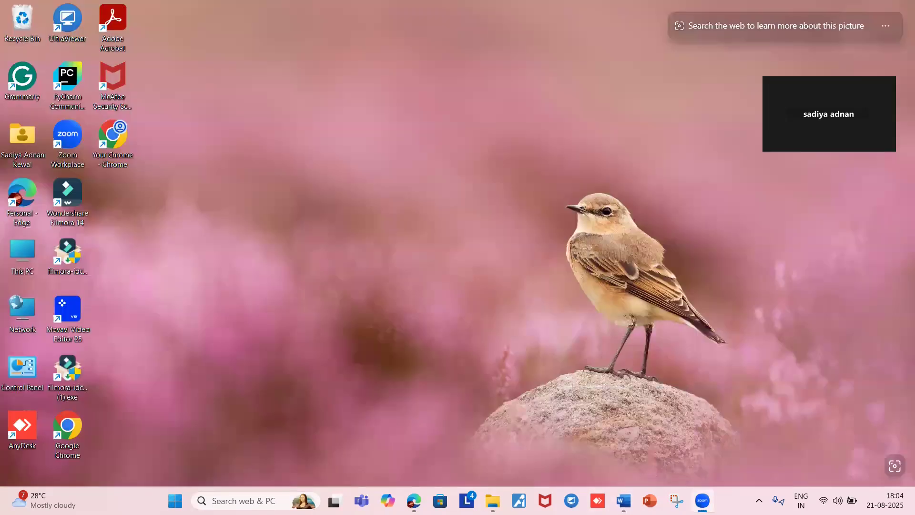
click(623, 501)
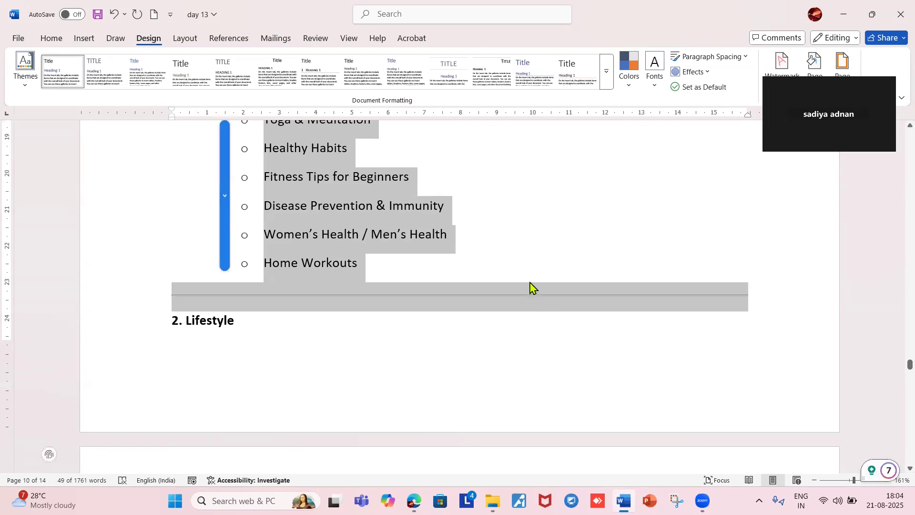
scroll(539, 279, up, 2)
click(547, 268)
- In the Word example, highlight the heading "1. Health & Fitness" in yellow and the "Subcategories:" label below it in turquoise
scroll(545, 261, up, 5)
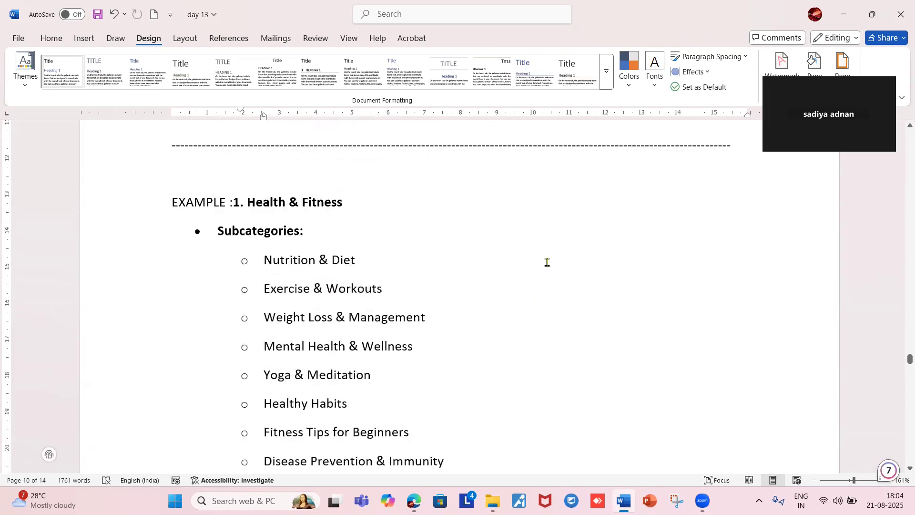
drag(234, 266, 351, 268)
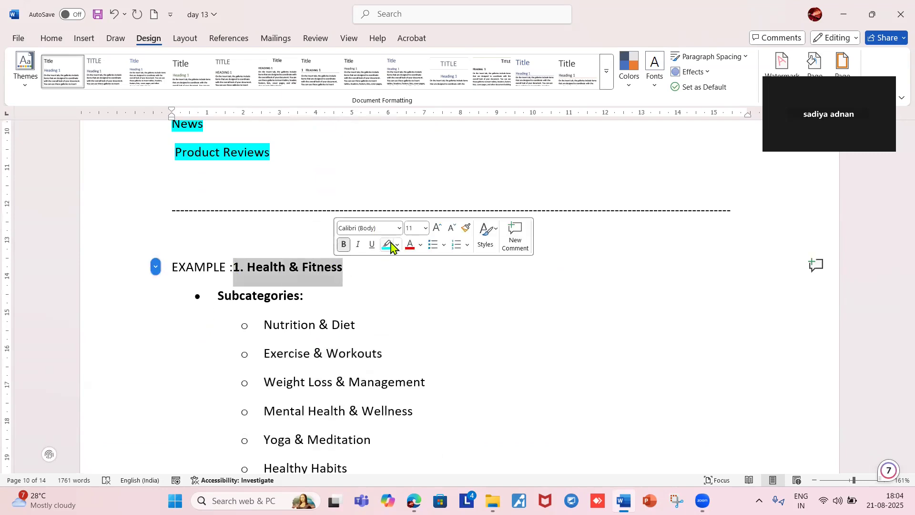
click(397, 245)
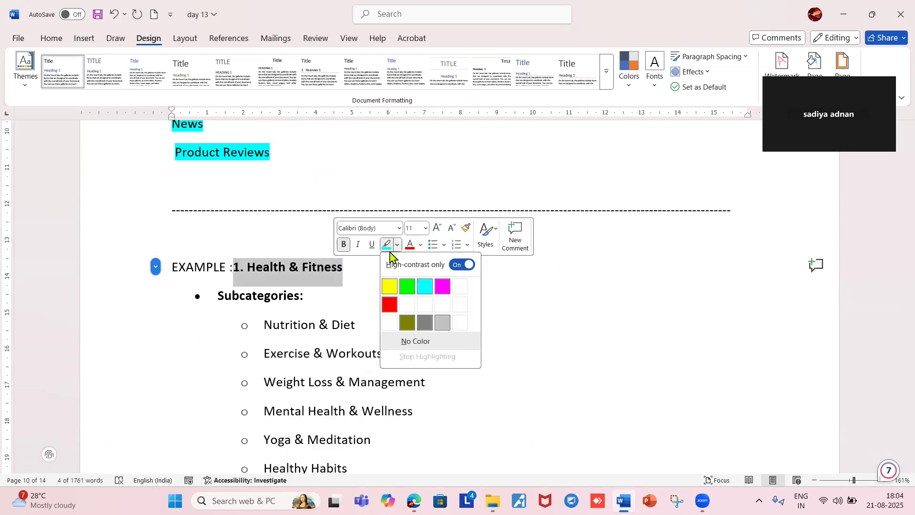
click(389, 286)
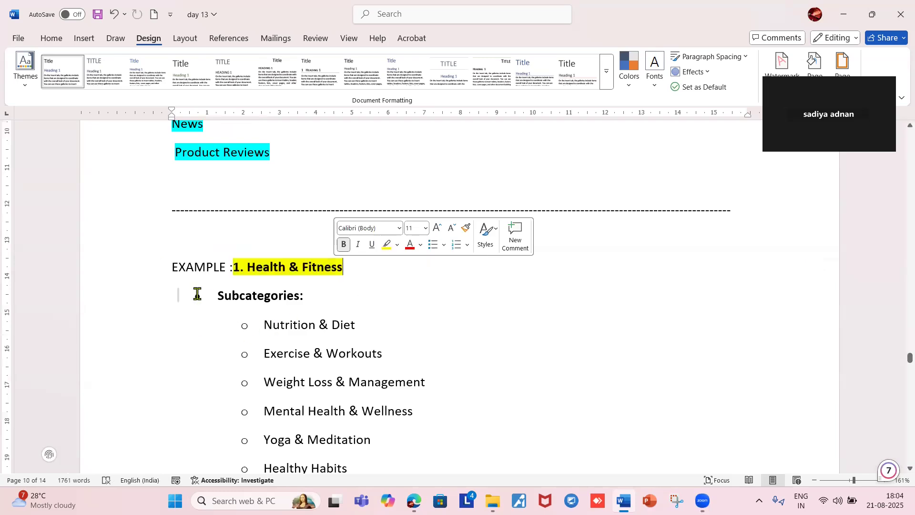
drag(261, 299, 311, 298)
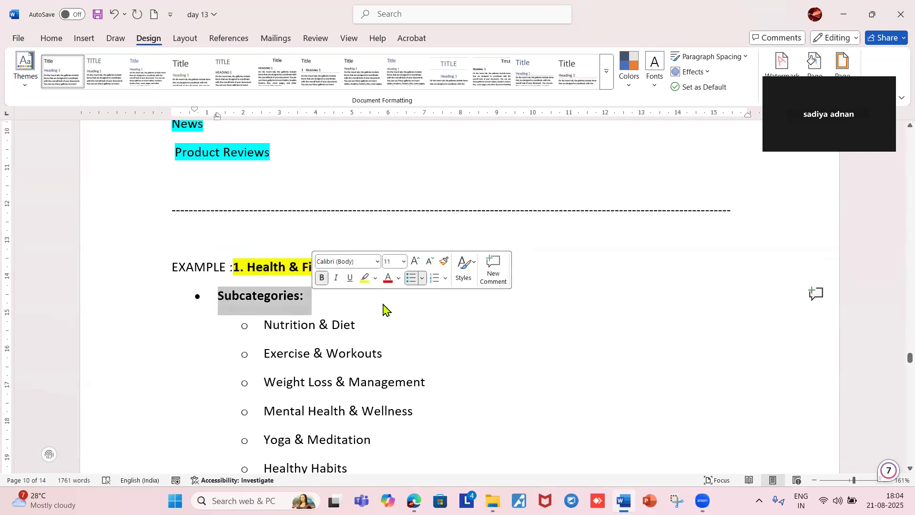
click(376, 280)
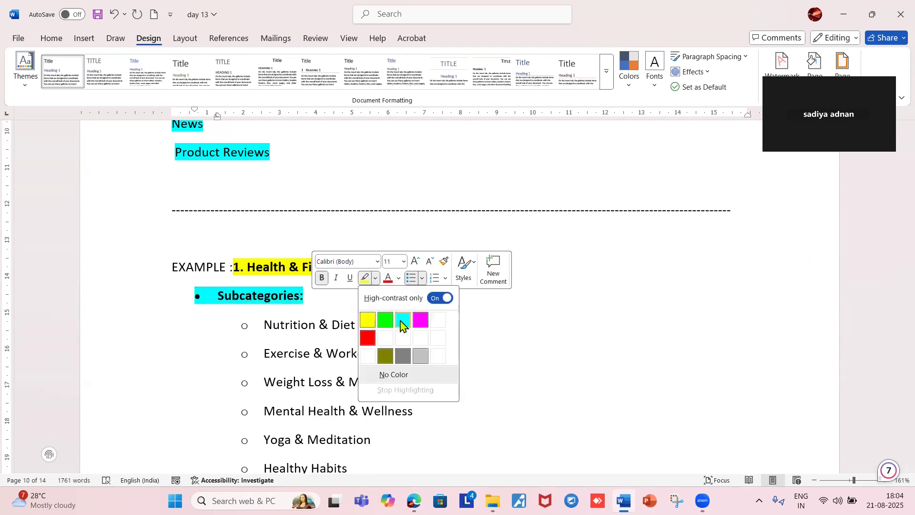
click(402, 319)
click(193, 355)
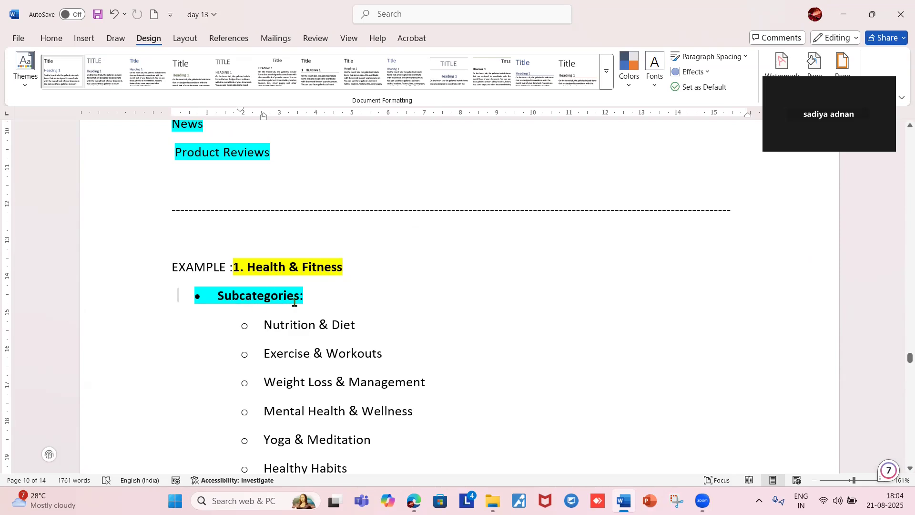
- Highlight the "Nutrition & Diet" subcategory under Health & Fitness in bright green
scroll(330, 323, down, 1)
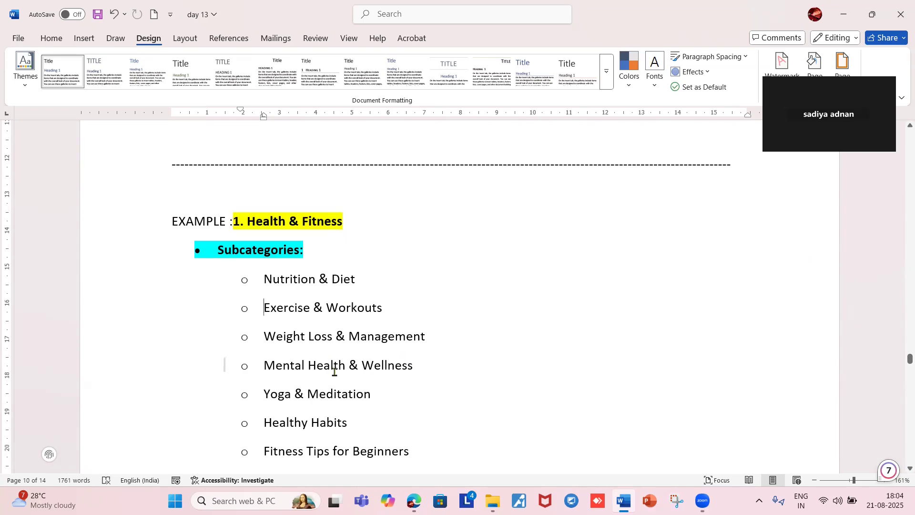
scroll(332, 370, down, 4)
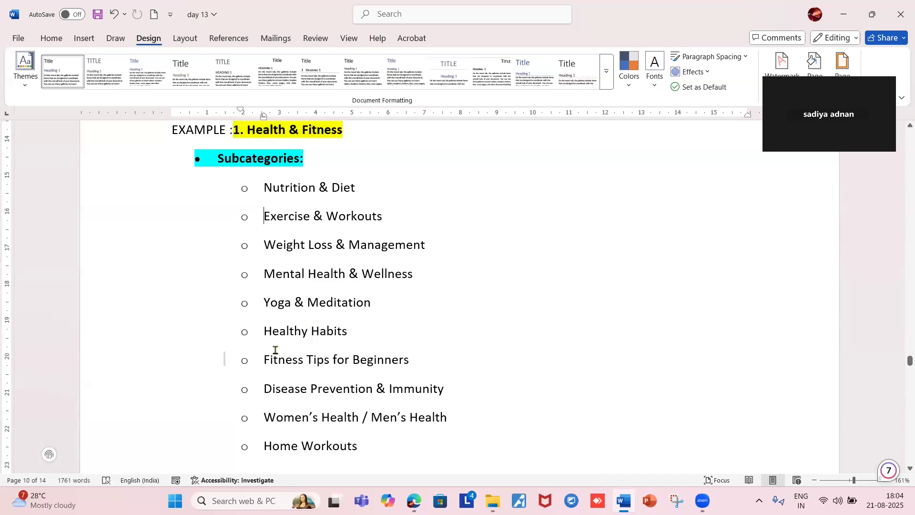
scroll(372, 352, down, 2)
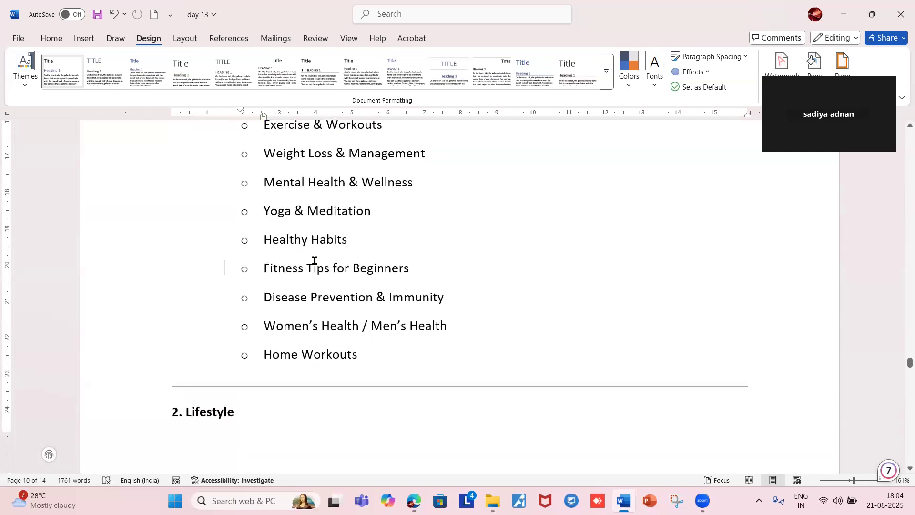
scroll(292, 258, up, 2)
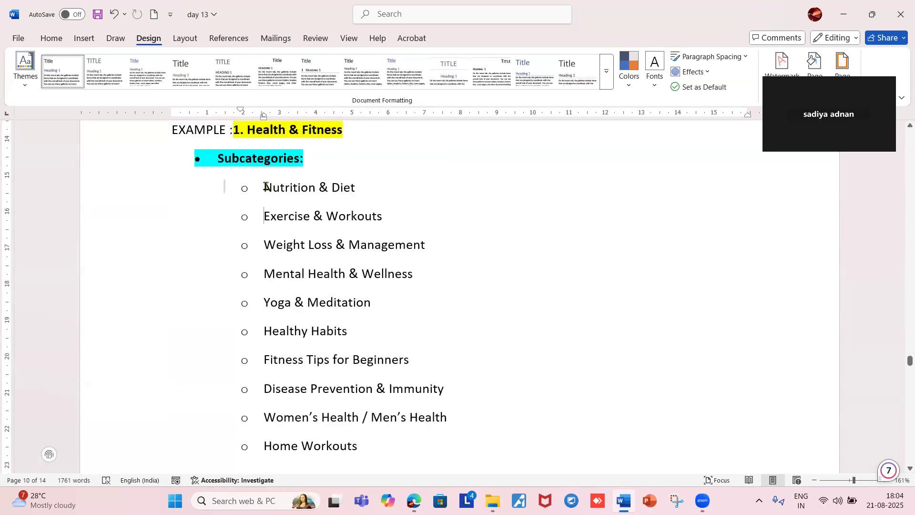
drag(265, 186, 363, 190)
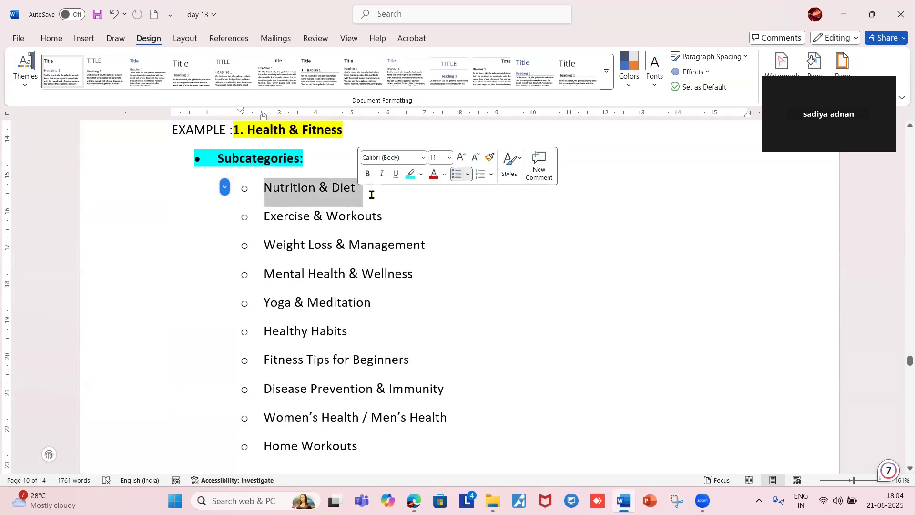
click(422, 175)
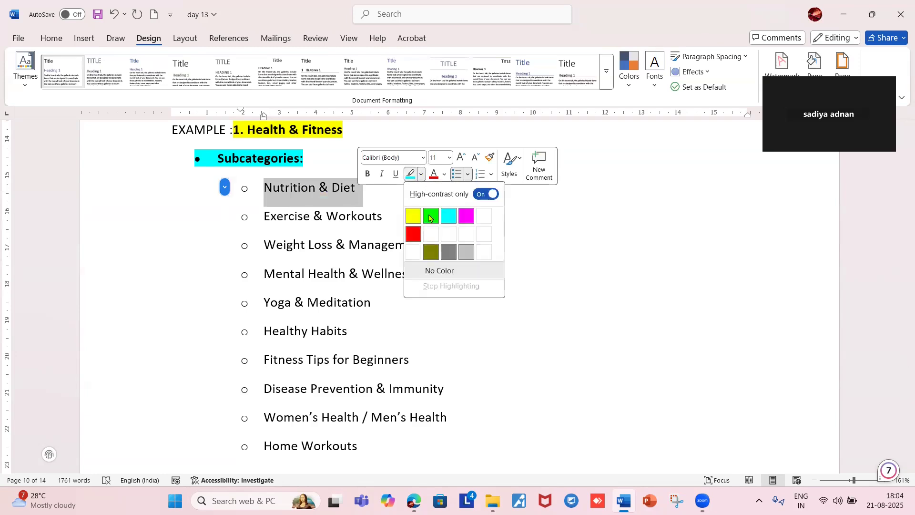
click(431, 217)
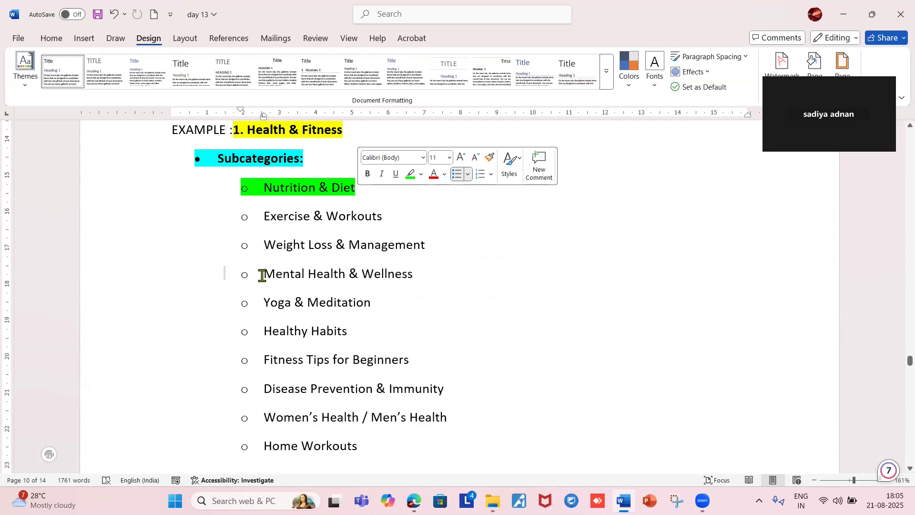
- Highlight the "Weight Loss & Management" and "Mental Health & Wellness" subcategories in the same bright green
drag(263, 242, 425, 246)
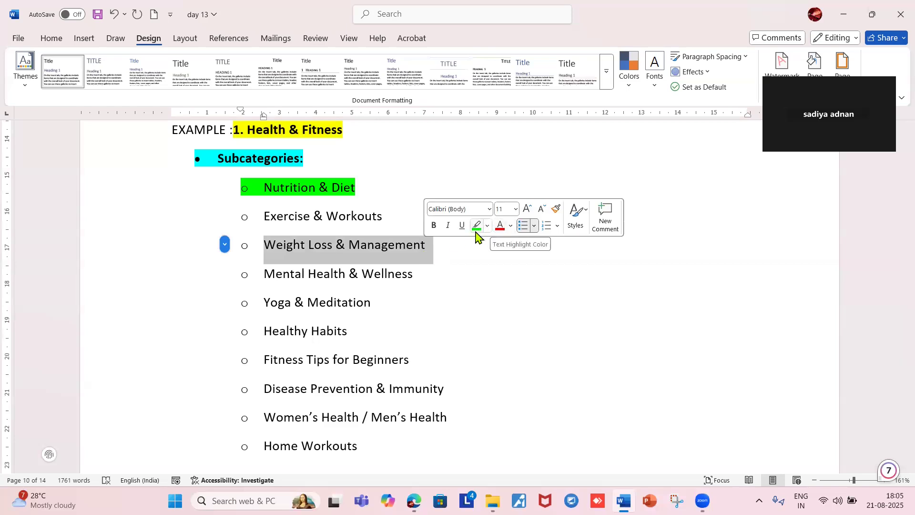
click(477, 226)
key(Right)
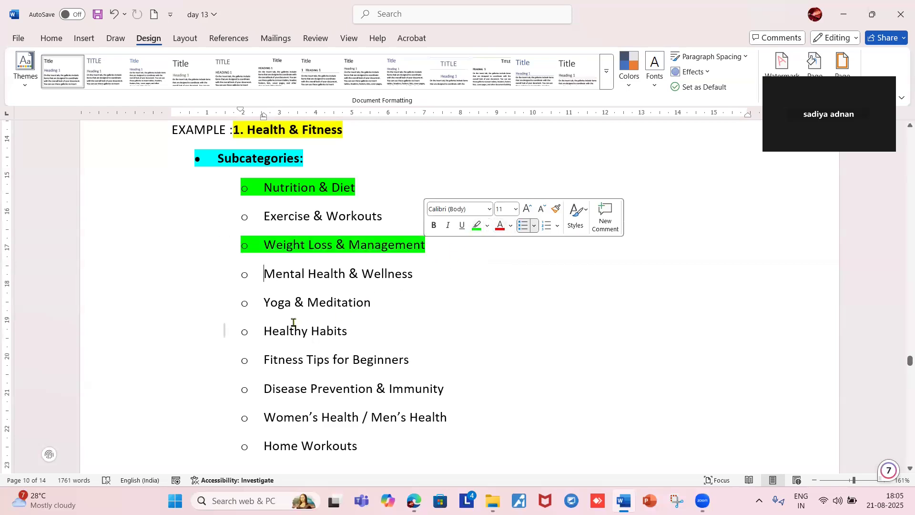
scroll(286, 301, down, 2)
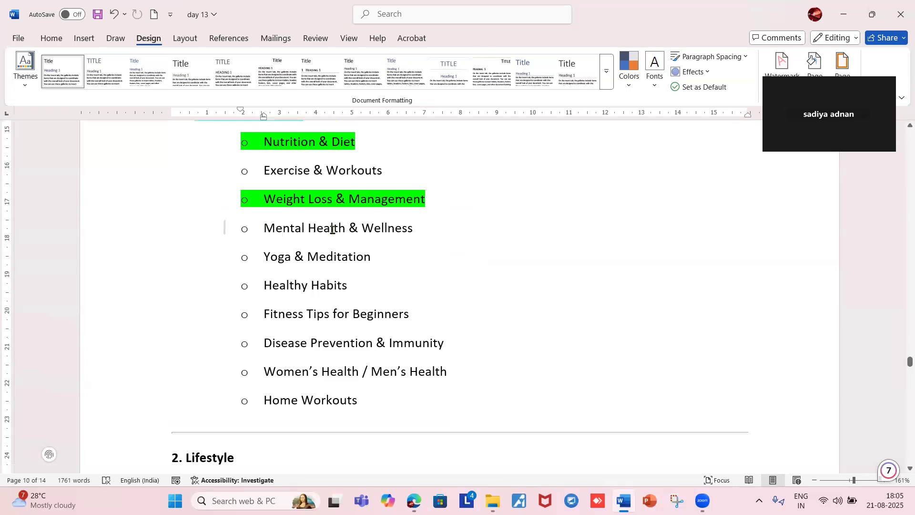
drag(265, 229, 424, 232)
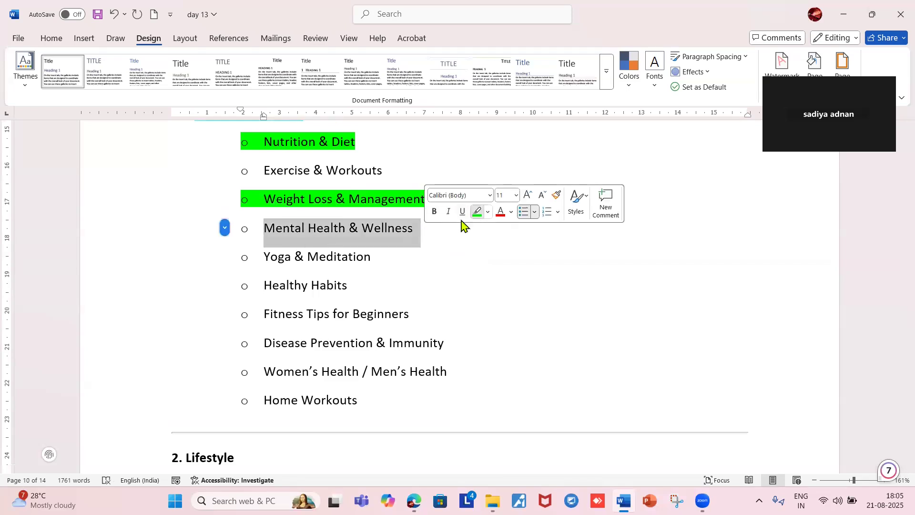
click(477, 213)
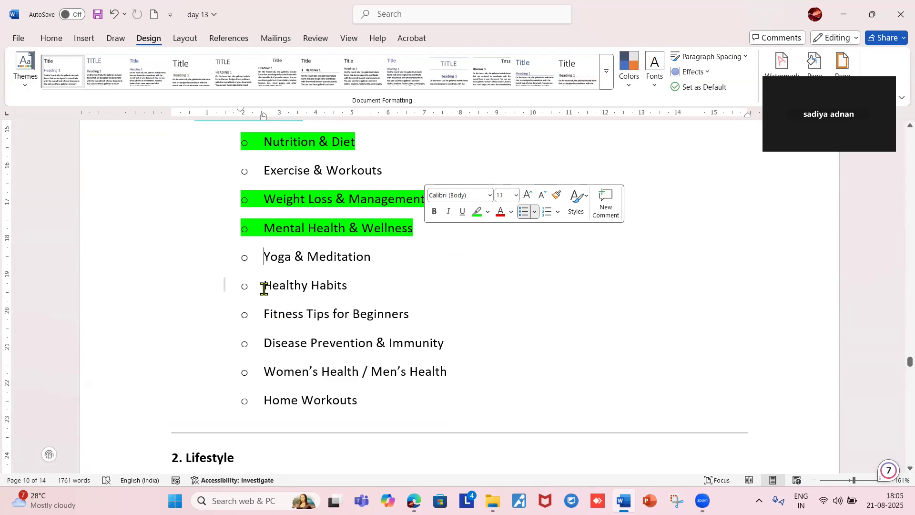
- Highlight the "Healthy Habits", "Fitness Tips for Beginners" and "Disease Prevention & Immunity" subcategories in bright green
drag(265, 288, 357, 293)
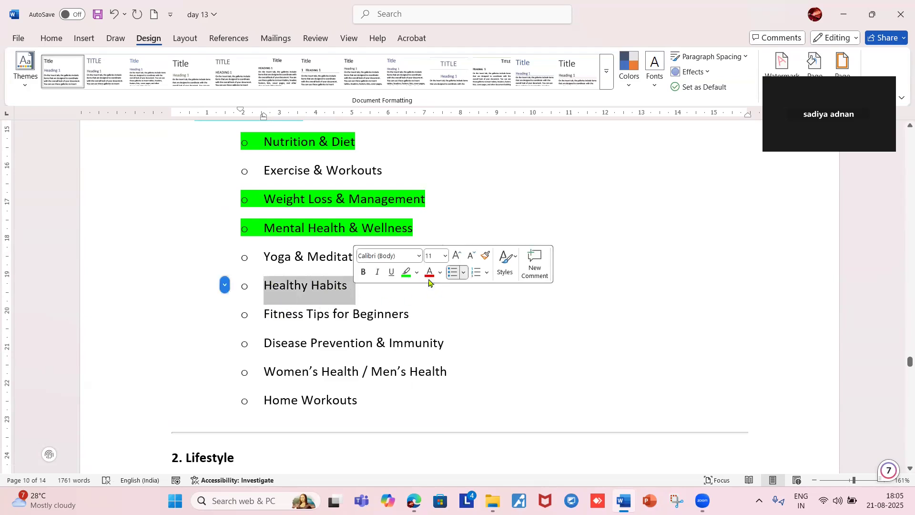
click(406, 272)
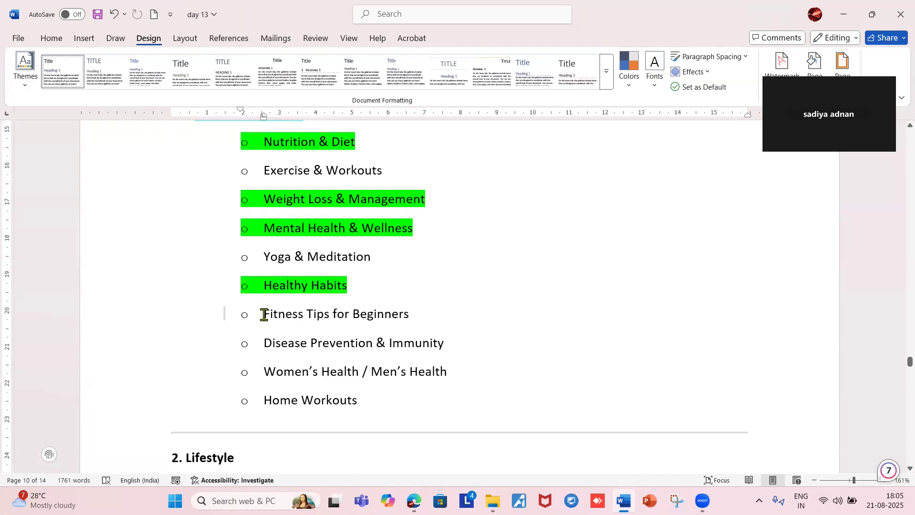
drag(264, 315, 431, 313)
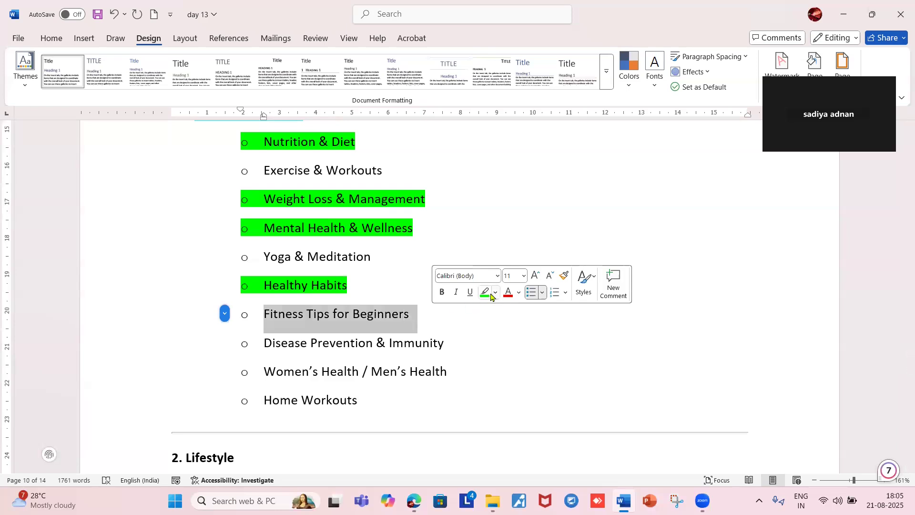
click(484, 292)
scroll(464, 288, down, 2)
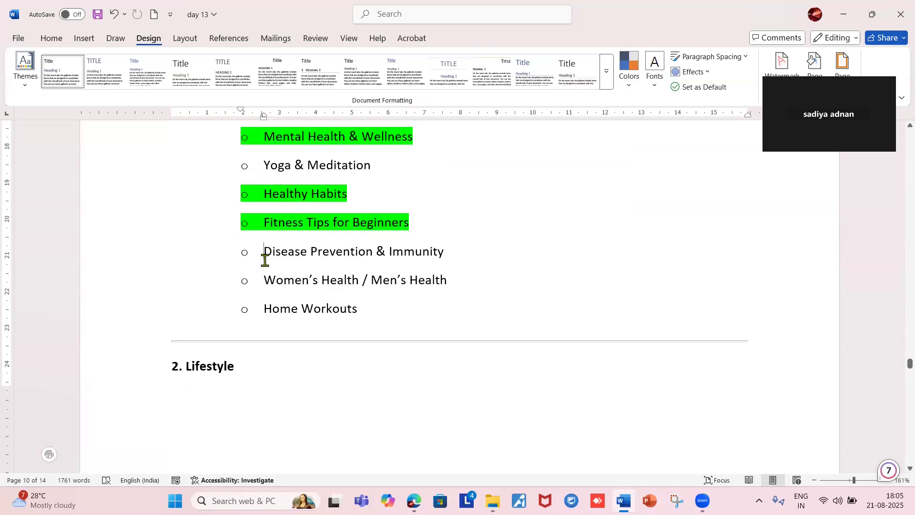
drag(264, 249, 445, 253)
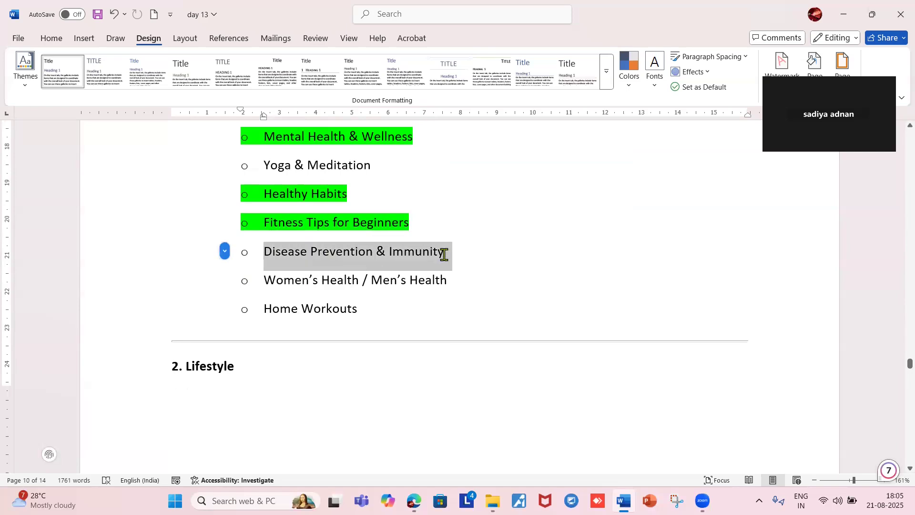
click(495, 237)
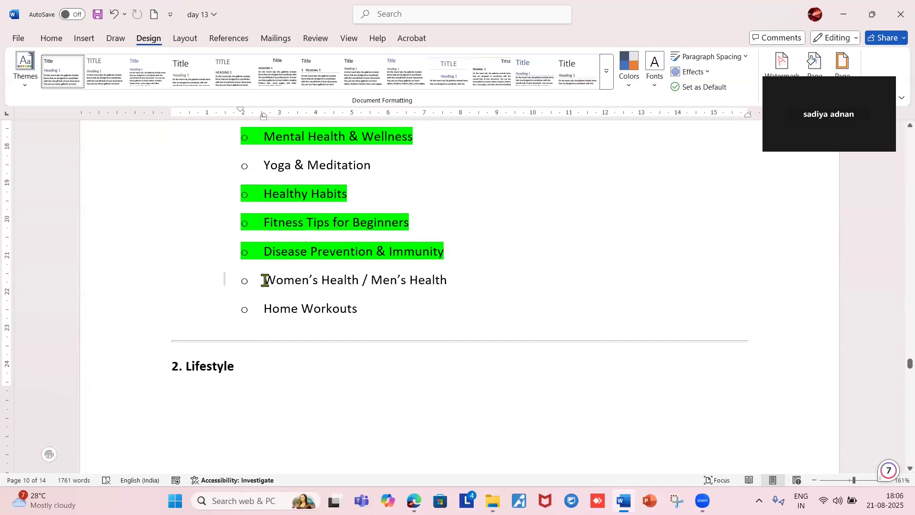
- Highlight the "Women's Health / Men's Health" and "Home Workouts" subcategories under Health & Fitness in bright green
drag(265, 280, 349, 281)
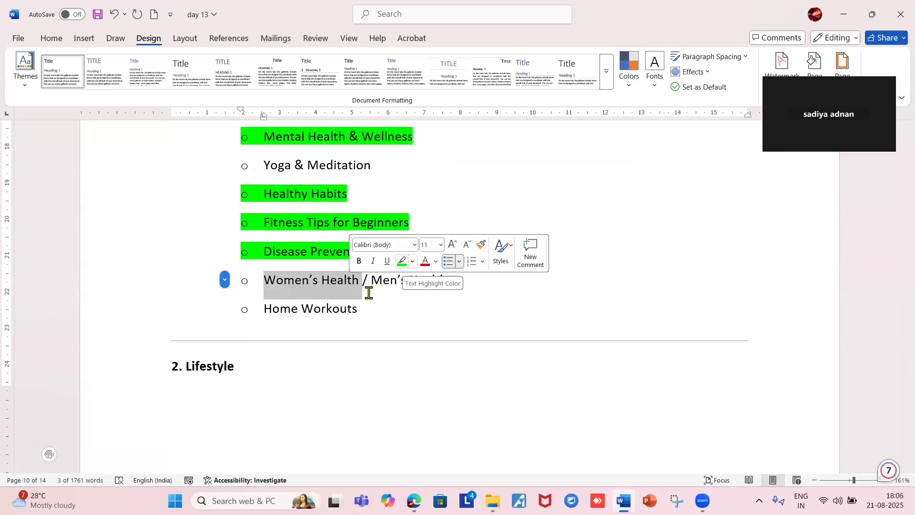
click(265, 279)
drag(266, 279, 432, 276)
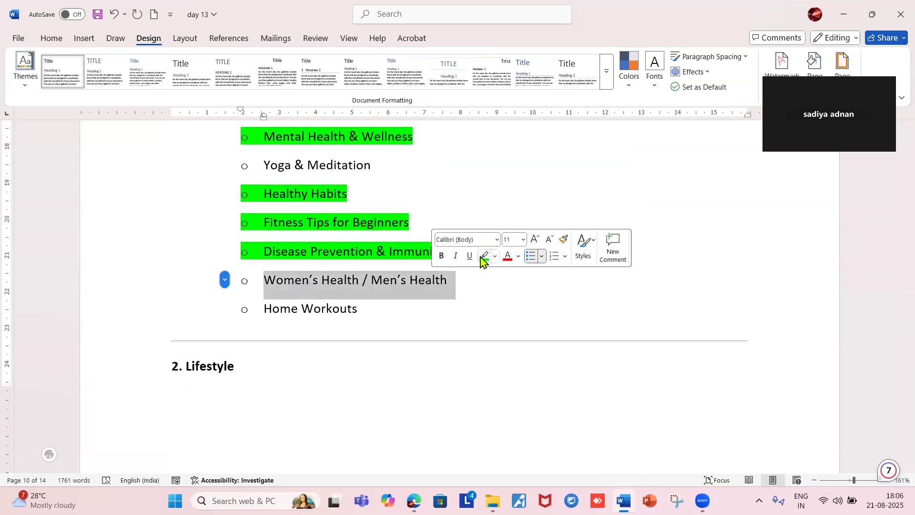
click(484, 256)
click(264, 333)
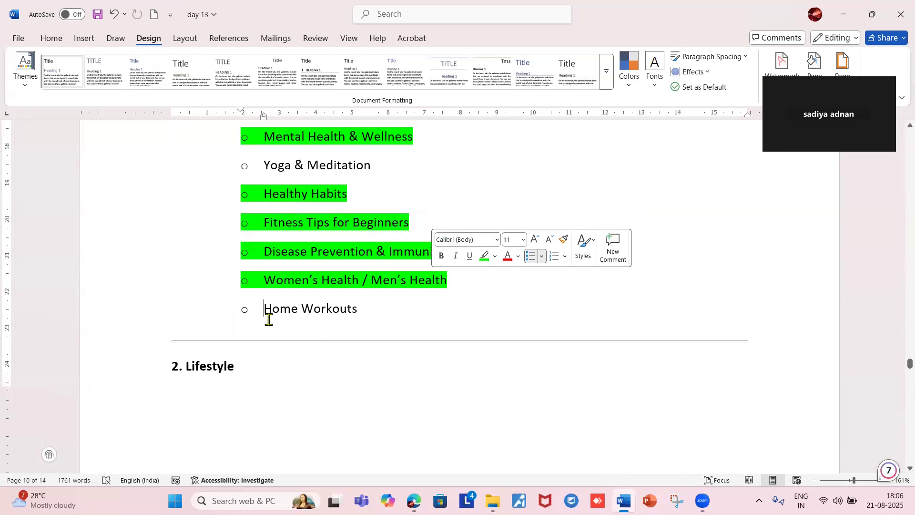
triple_click(334, 307)
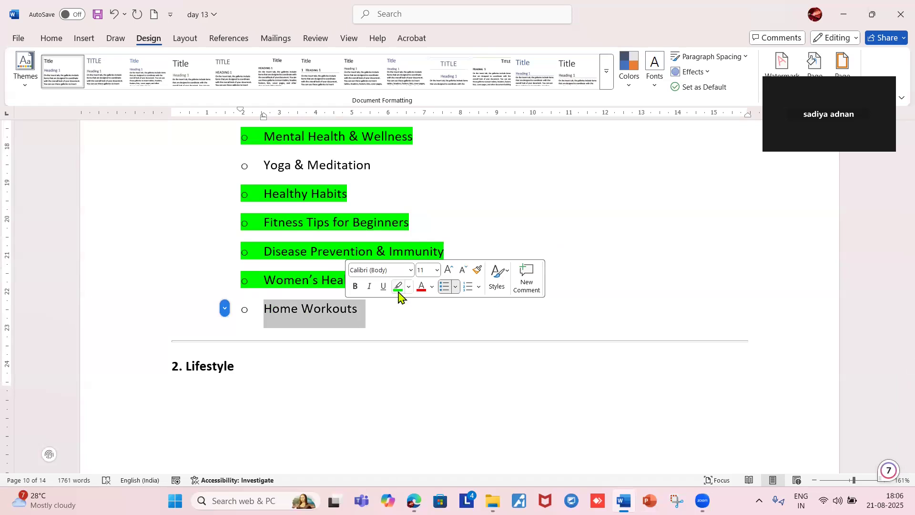
click(399, 291)
click(328, 331)
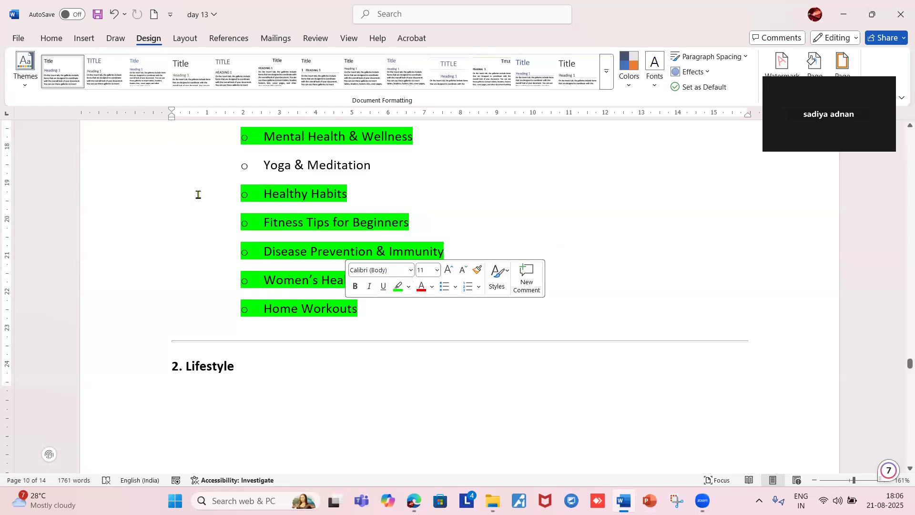
- Copy the whole Health & Fitness example from Word and send it to the "Digital Marketing Batch 1 August" group in WhatsApp
scroll(197, 194, up, 4)
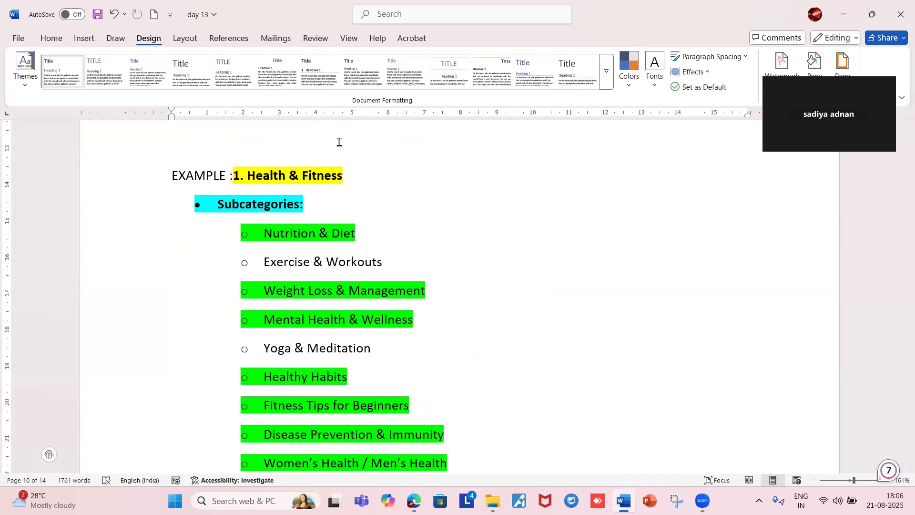
scroll(464, 229, down, 1)
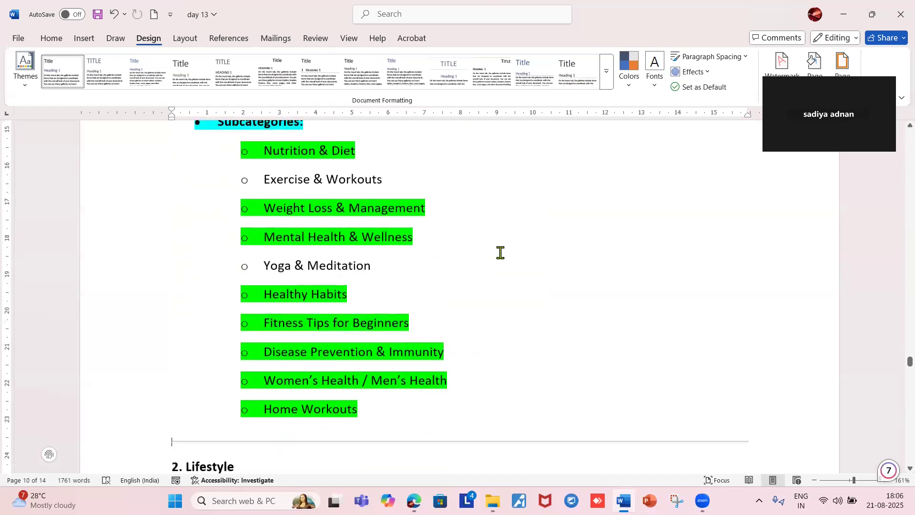
scroll(498, 253, down, 1)
scroll(519, 215, up, 1)
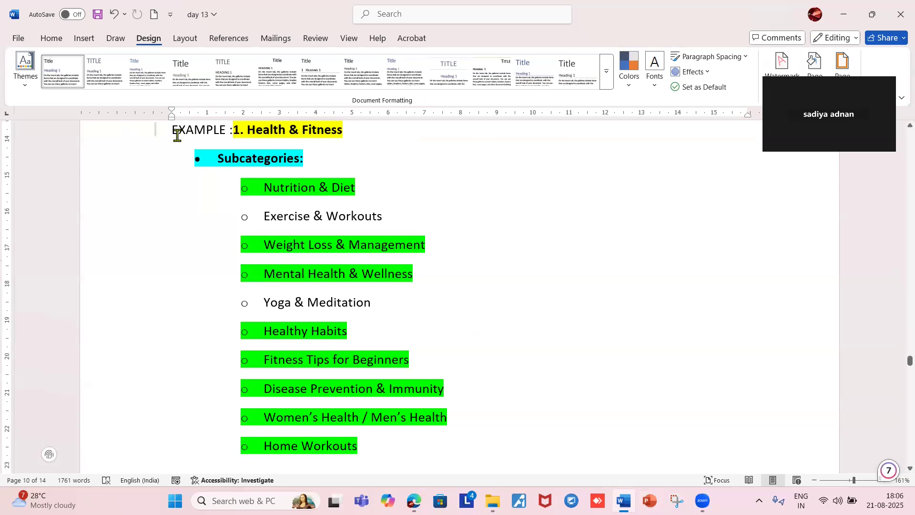
mouse_move(170, 130)
mouse_down()
mouse_move(360, 145)
mouse_move(445, 446)
mouse_up()
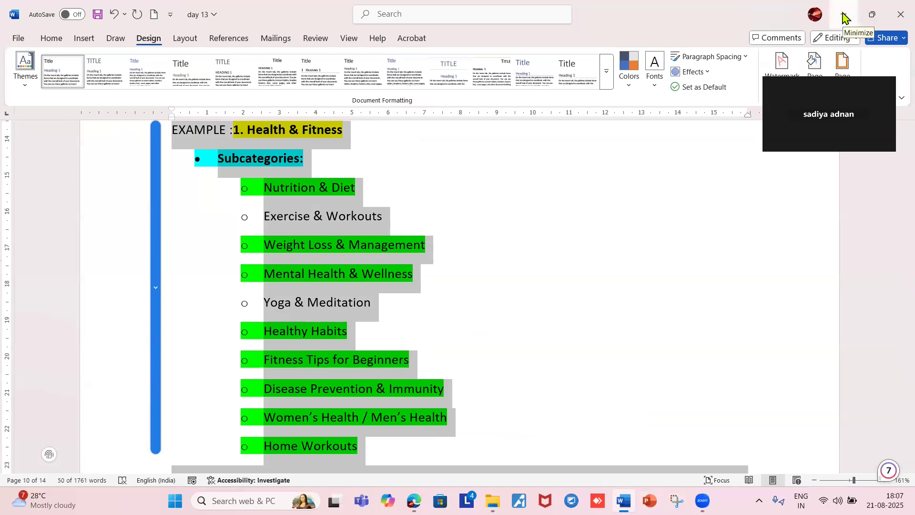
click(894, 18)
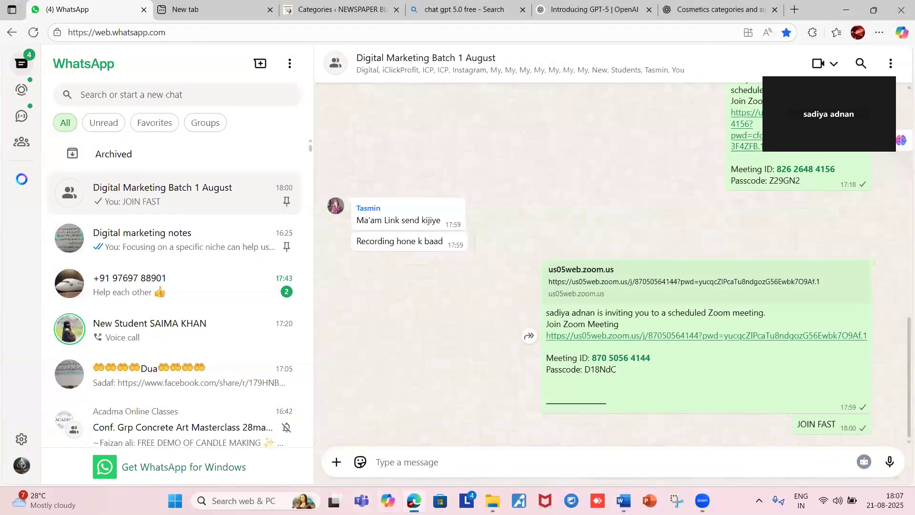
click(379, 460)
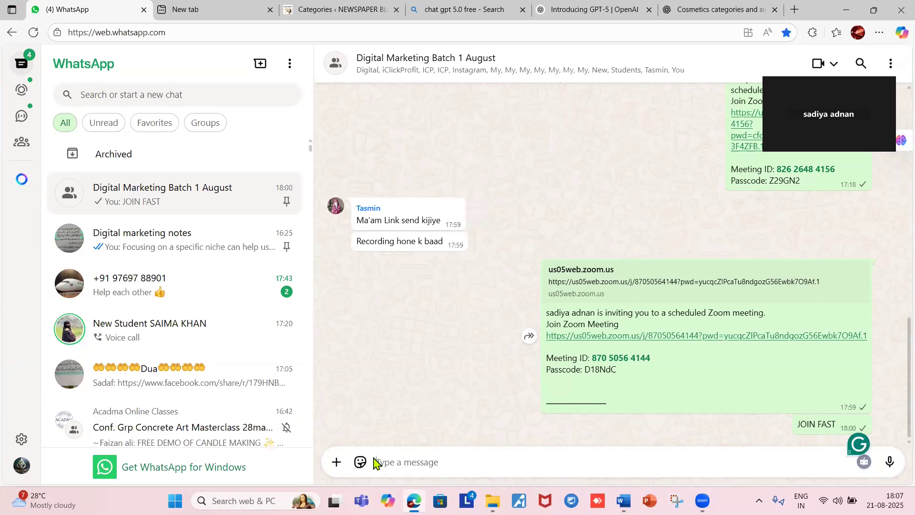
key(ctrl+v)
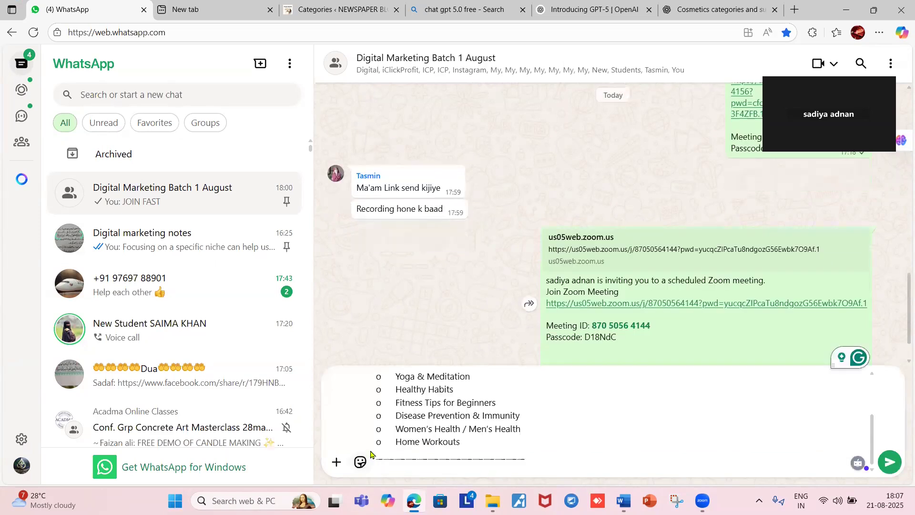
click(891, 465)
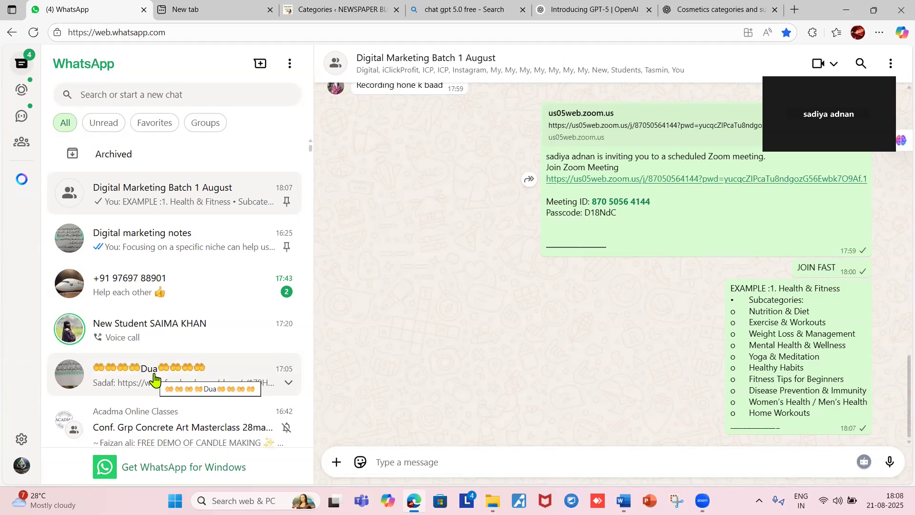
- Show the highlighted Health & Fitness example in Word again and check the replies in the WhatsApp group chat
mouse_move(414, 500)
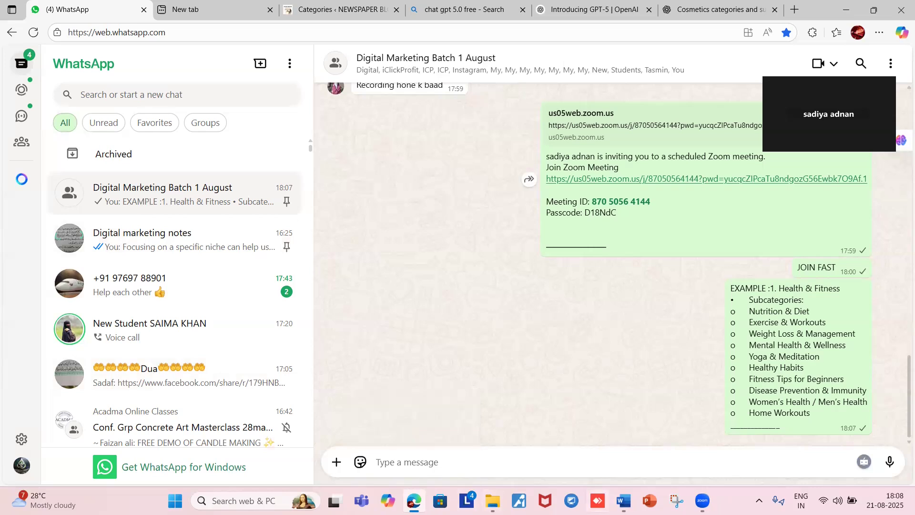
click(623, 500)
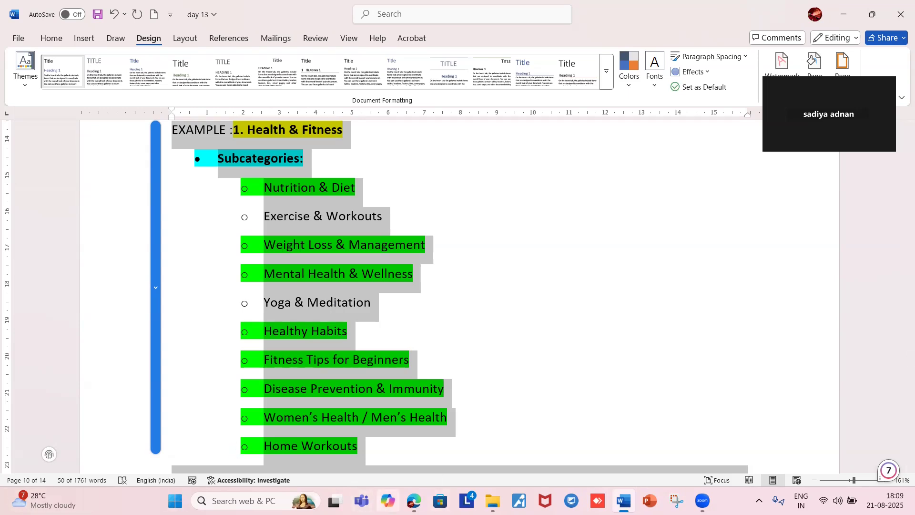
mouse_move(414, 501)
click(427, 460)
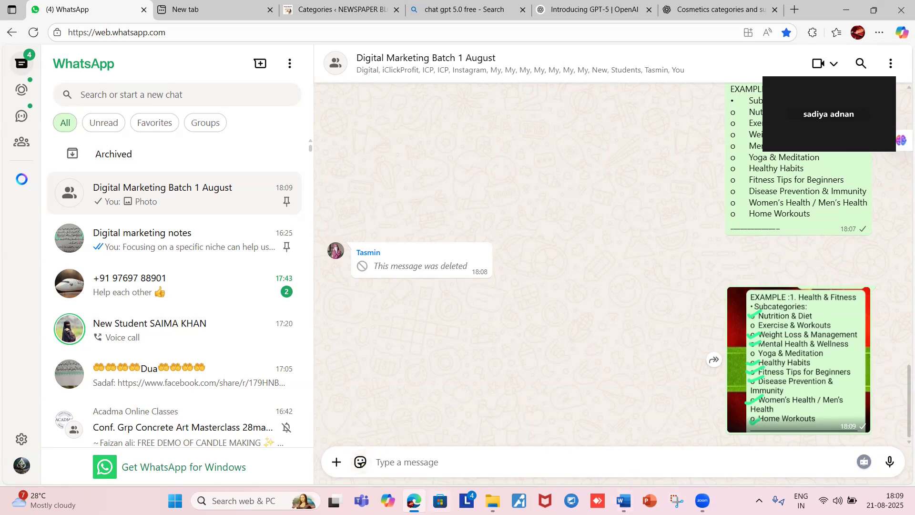
click(414, 501)
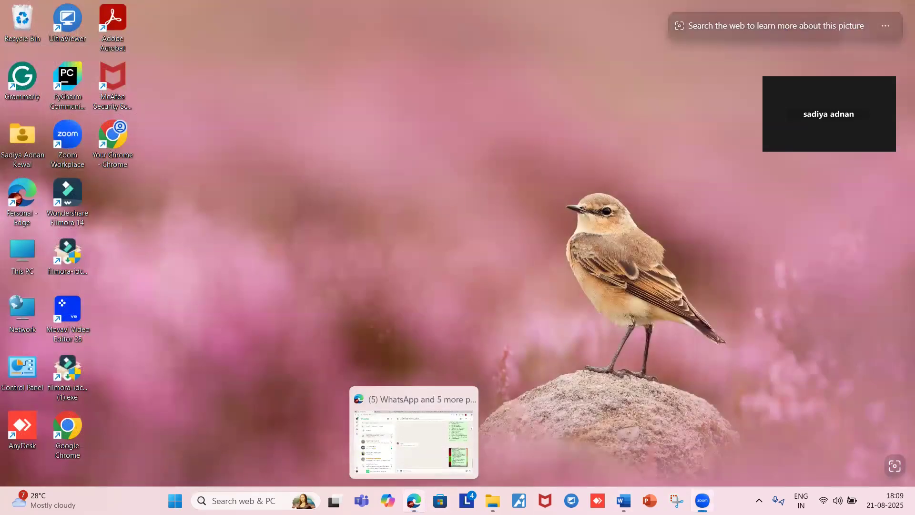
click(400, 482)
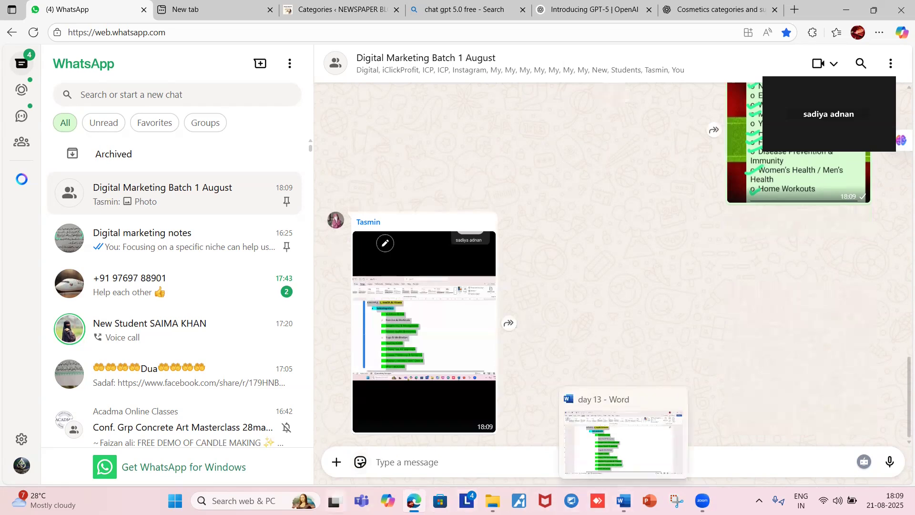
- Switch to the WordPress Categories page and examine the Name field of the Add Category form
click(342, 10)
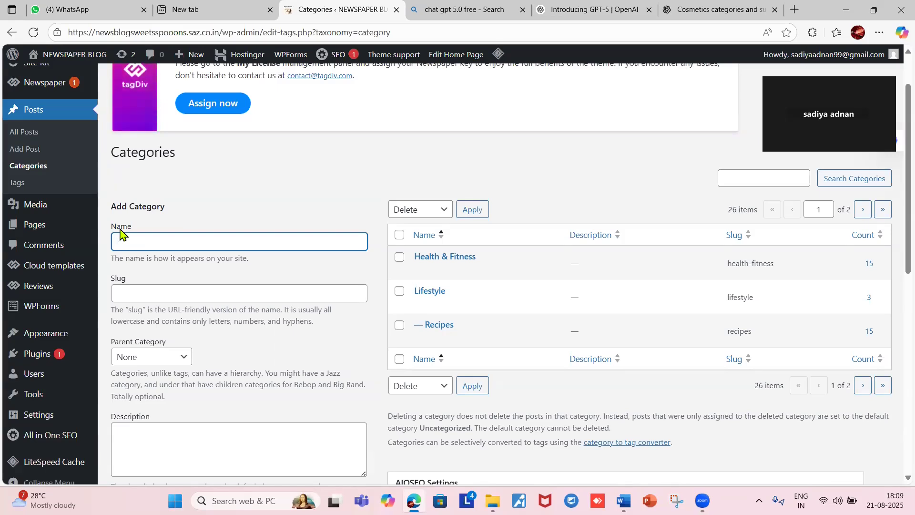
click(120, 230)
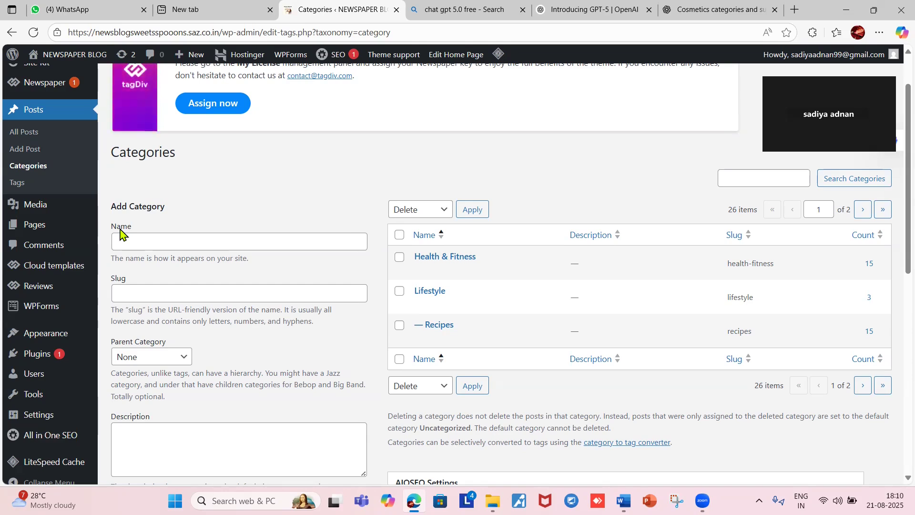
drag(123, 230, 123, 233)
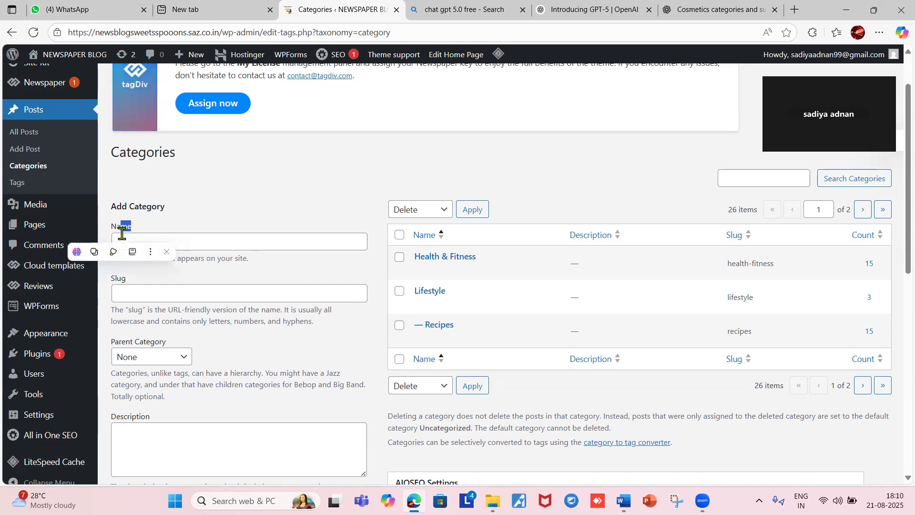